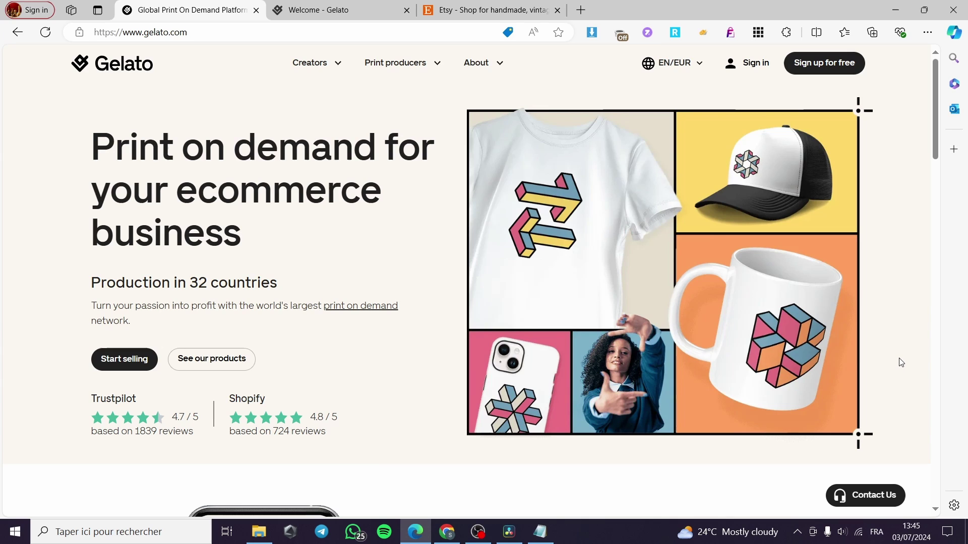
# Step: Check the Etsy home page, sign in to Gelato from its home page, close the spare tab and return to the Gelato dashboard
pyautogui.click(505, 5)
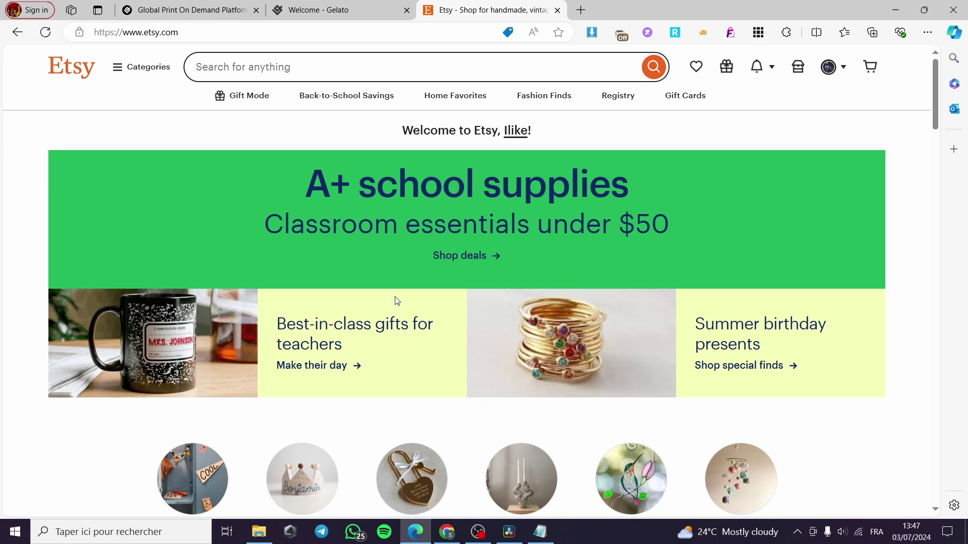
pyautogui.click(195, 5)
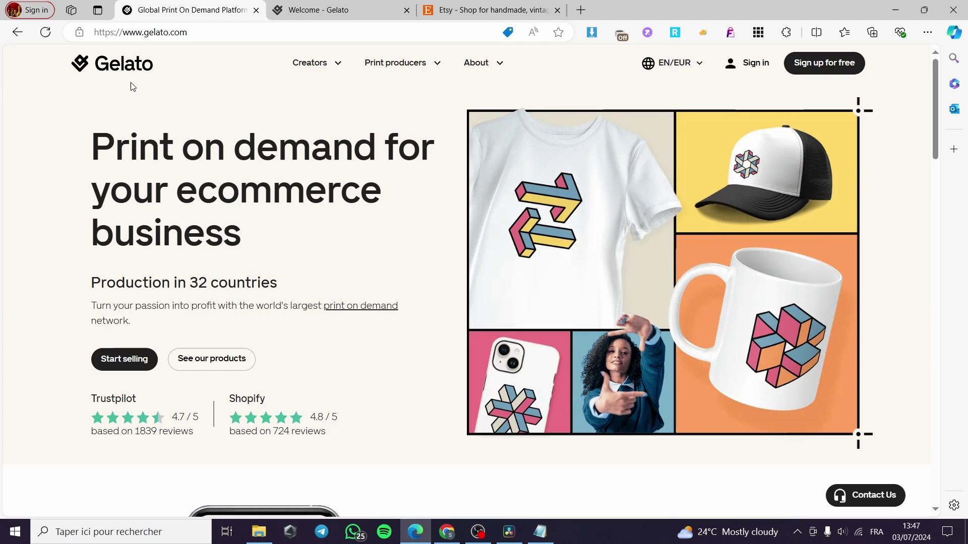
pyautogui.click(753, 70)
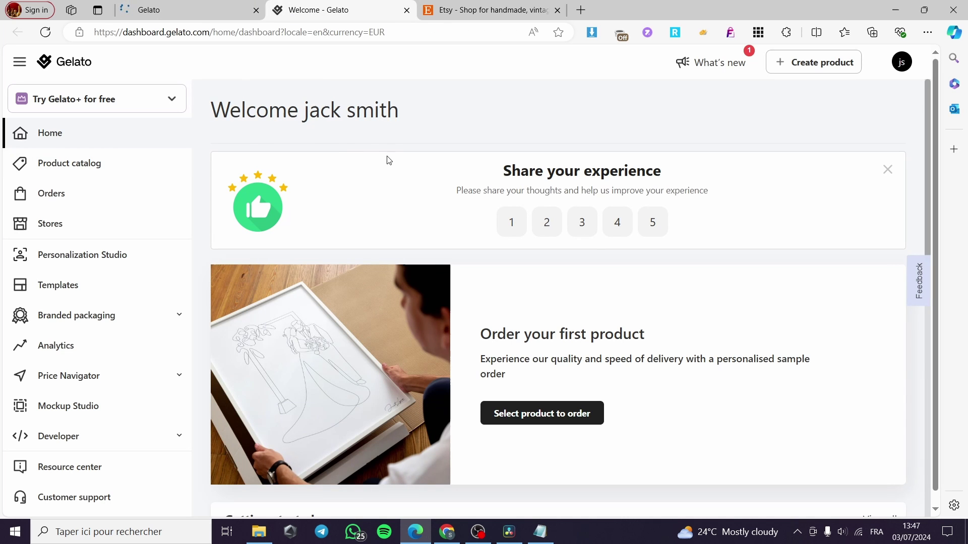
pyautogui.click(256, 10)
pyautogui.click(342, 10)
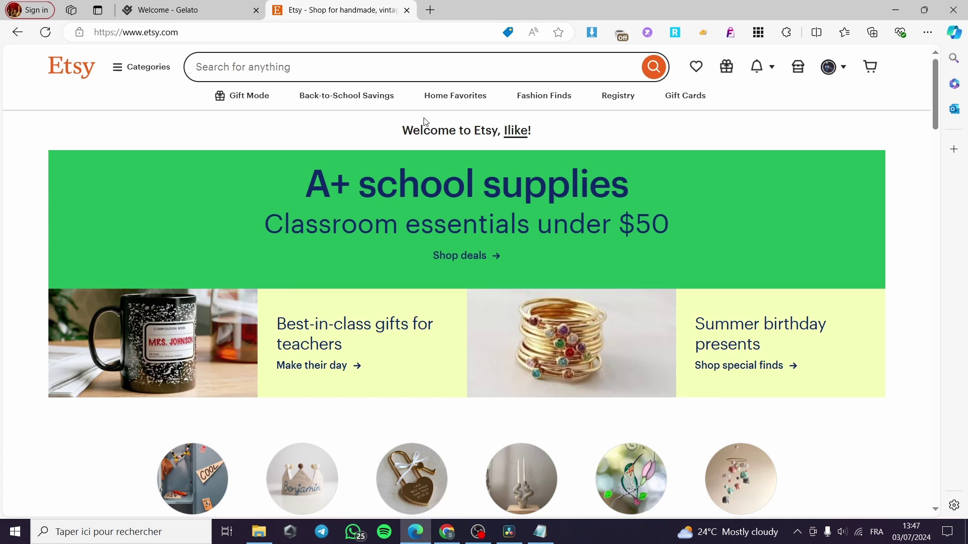
pyautogui.click(204, 9)
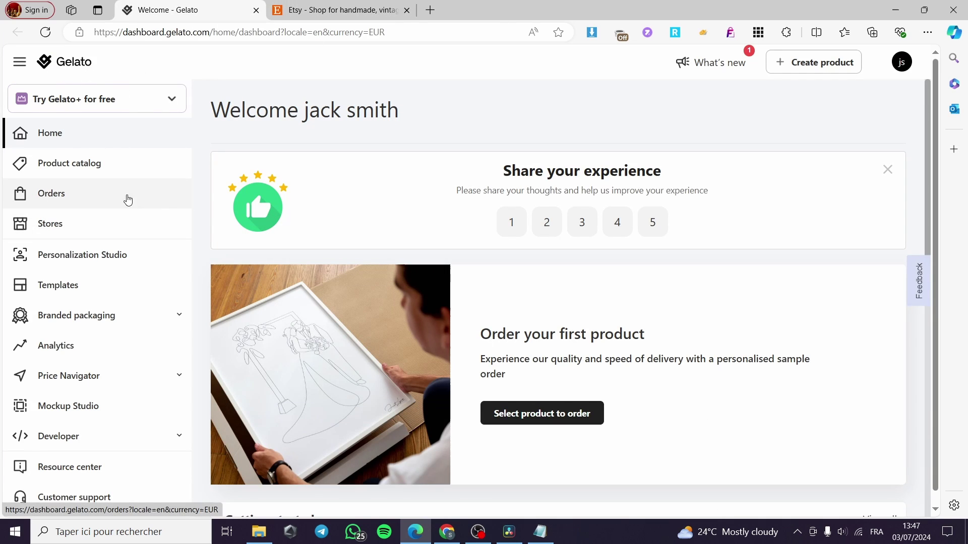
# Step: Open the Stores page and review the management options of the connected Stylishasever Etsy store and the integrations for connecting a new store
pyautogui.click(87, 236)
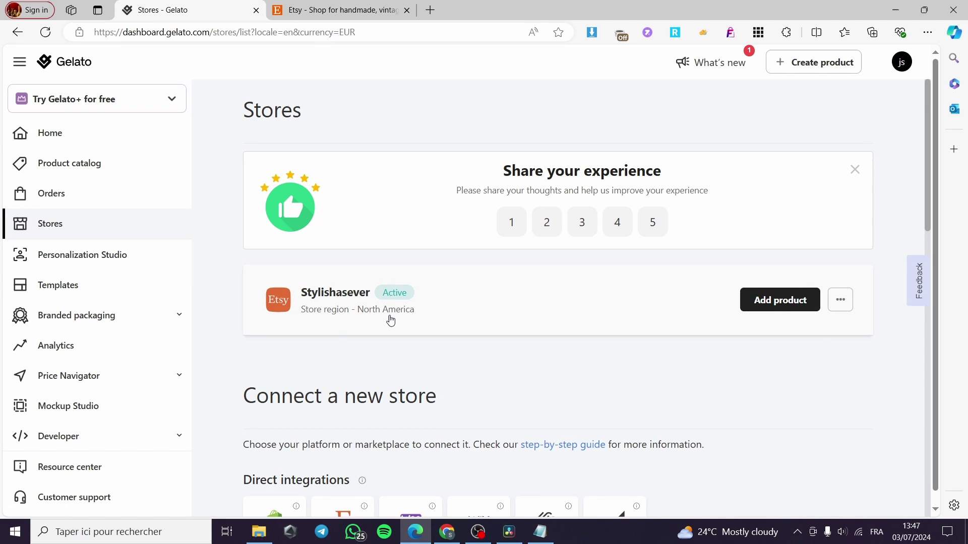
pyautogui.click(840, 301)
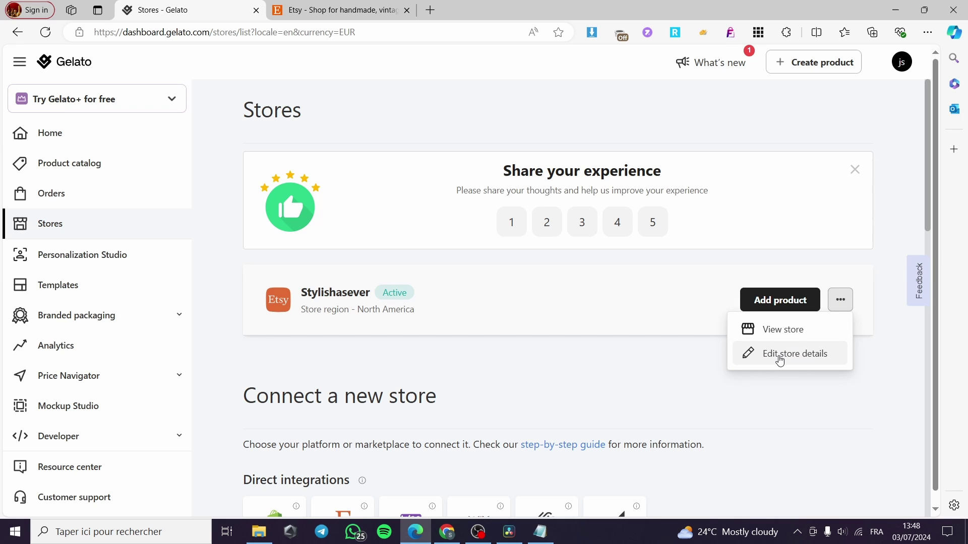
pyautogui.scroll(-5, 607, 385)
pyautogui.scroll(-1, 217, 300)
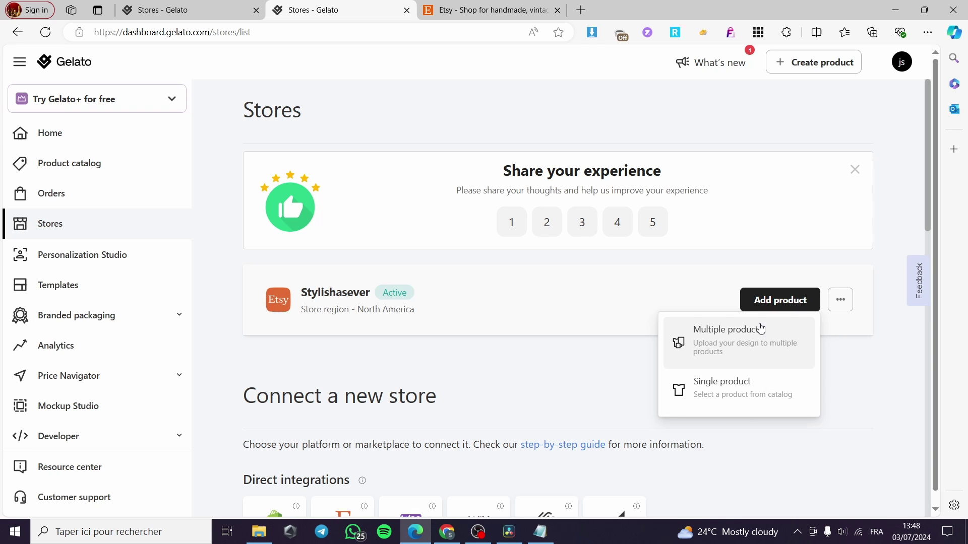
# Step: Start adding a single product to the Stylishasever store, check the saved templates and browse the product catalog categories
pyautogui.click(732, 398)
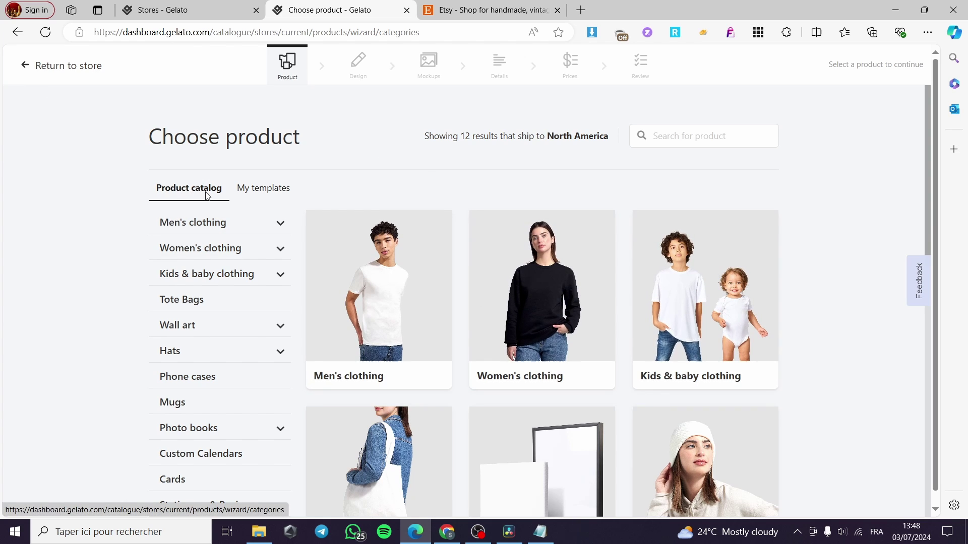
pyautogui.click(273, 197)
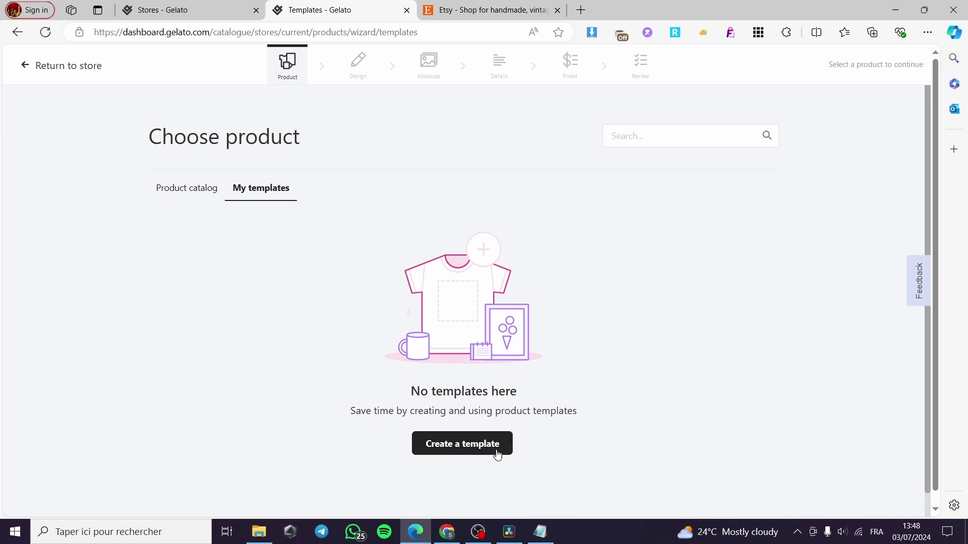
pyautogui.click(191, 189)
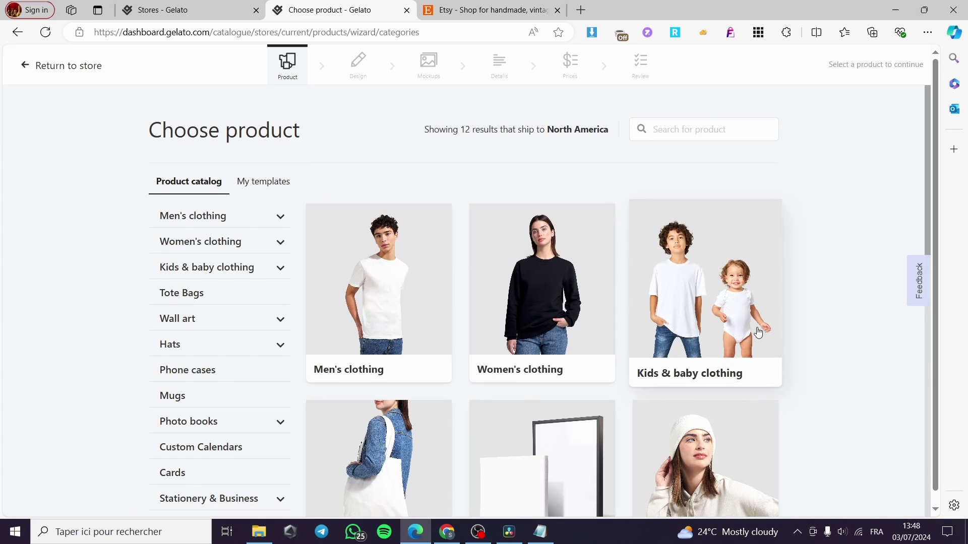
pyautogui.scroll(-10, 683, 346)
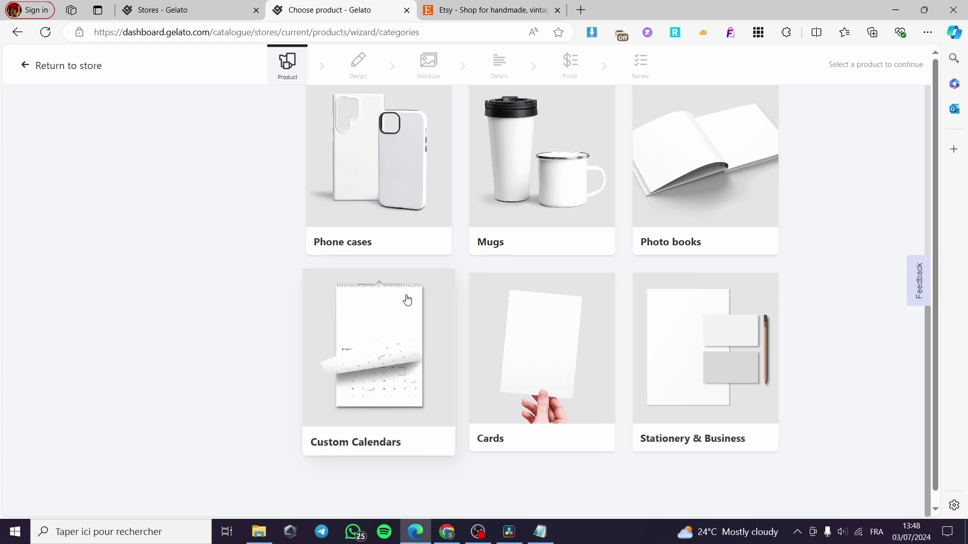
pyautogui.scroll(10, 499, 305)
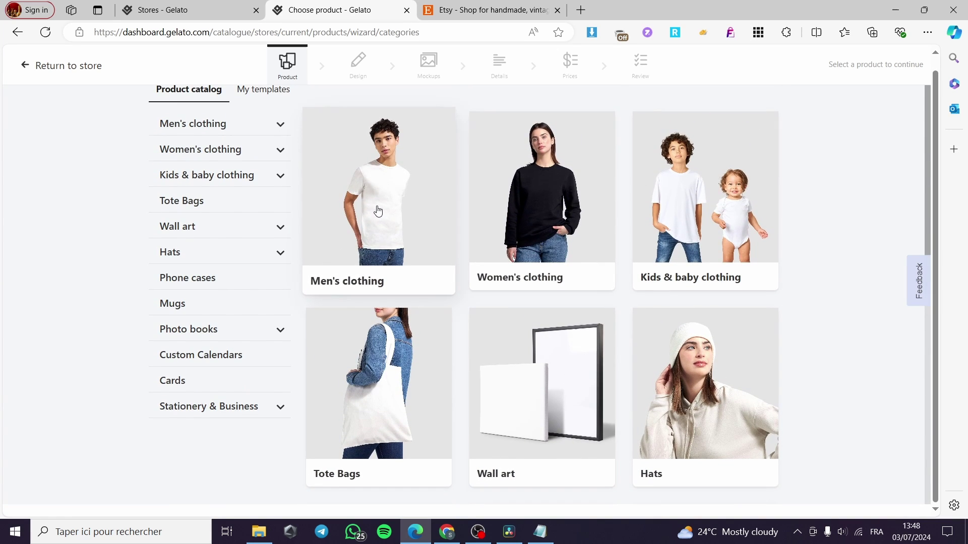
# Step: Choose the Premium Womens Crewneck T-shirt | Bella + Canvas 6004 from the women's T-shirts for designing
pyautogui.click(512, 206)
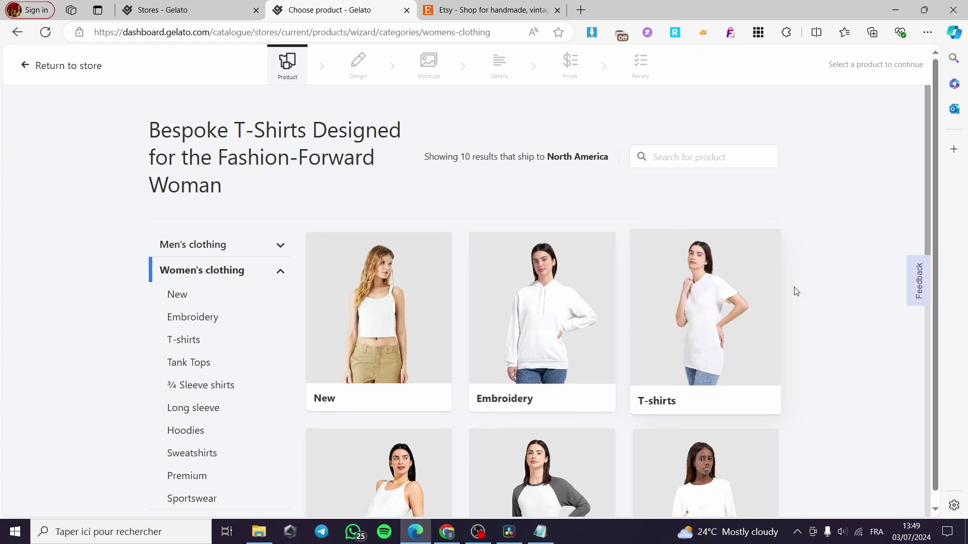
pyautogui.scroll(-5, 816, 296)
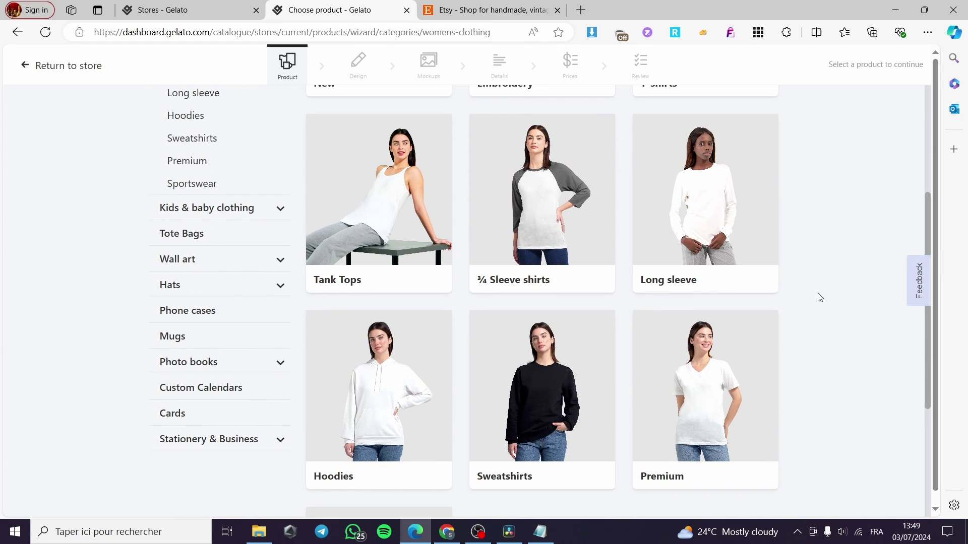
pyautogui.scroll(-4, 820, 297)
pyautogui.scroll(5, 820, 297)
pyautogui.scroll(5, 820, 298)
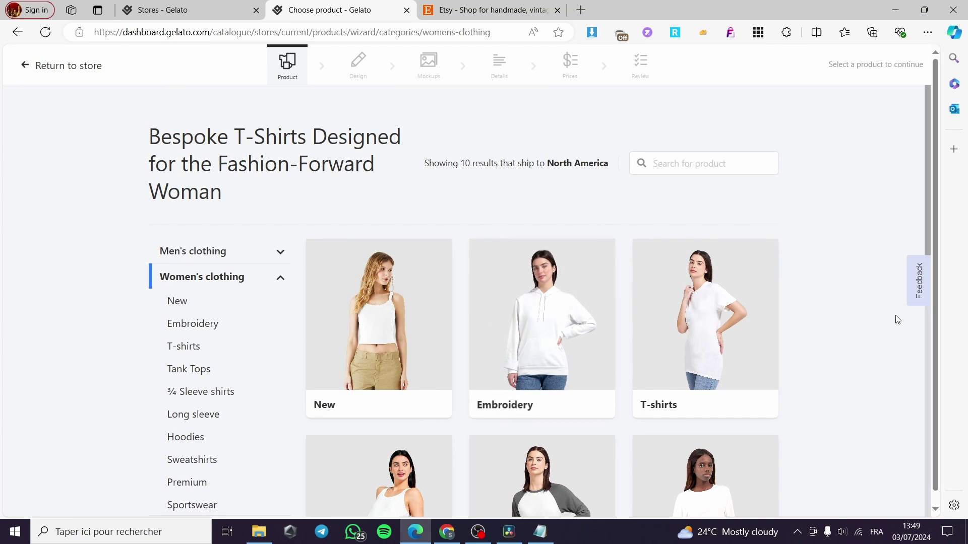
pyautogui.click(712, 316)
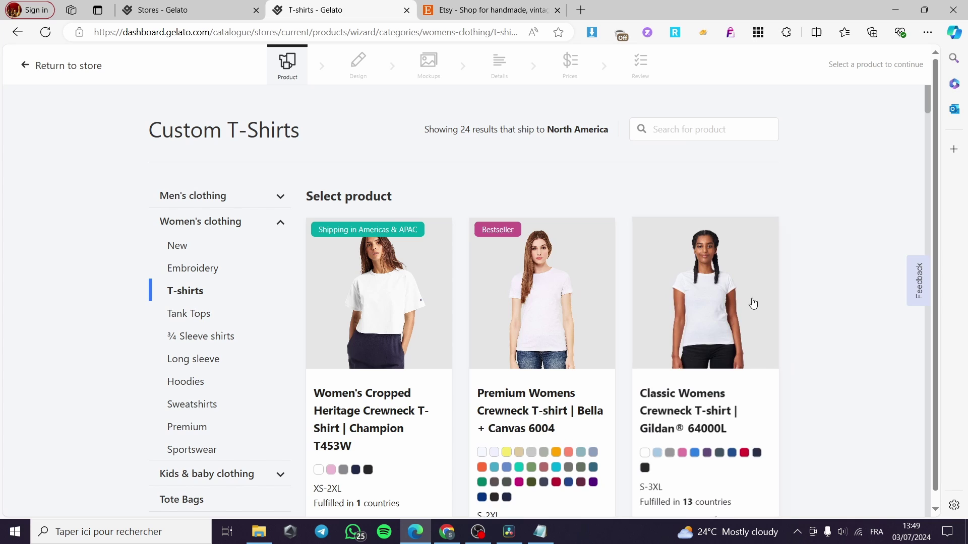
pyautogui.scroll(-3, 832, 277)
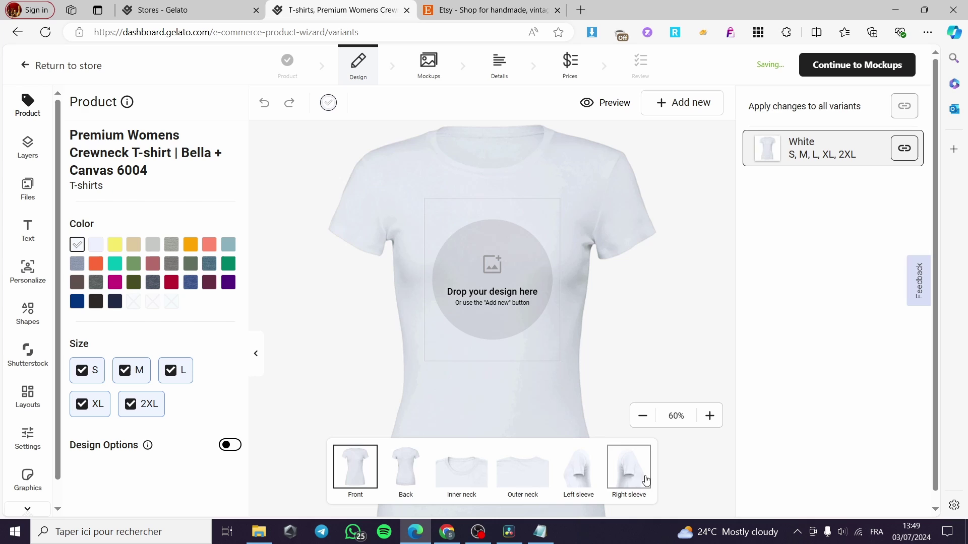
# Step: Place the existing Summer Time design on the front of the T-shirt
pyautogui.click(497, 268)
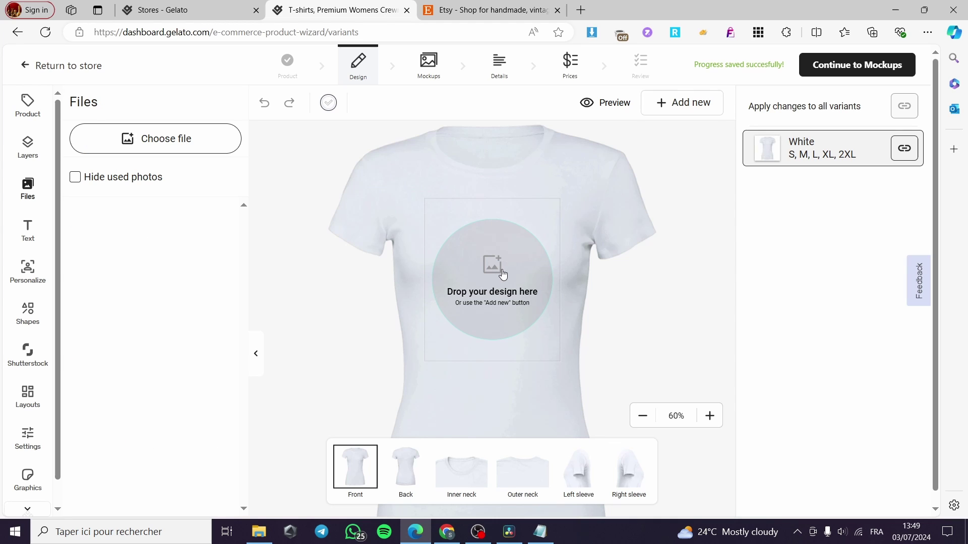
pyautogui.click(96, 231)
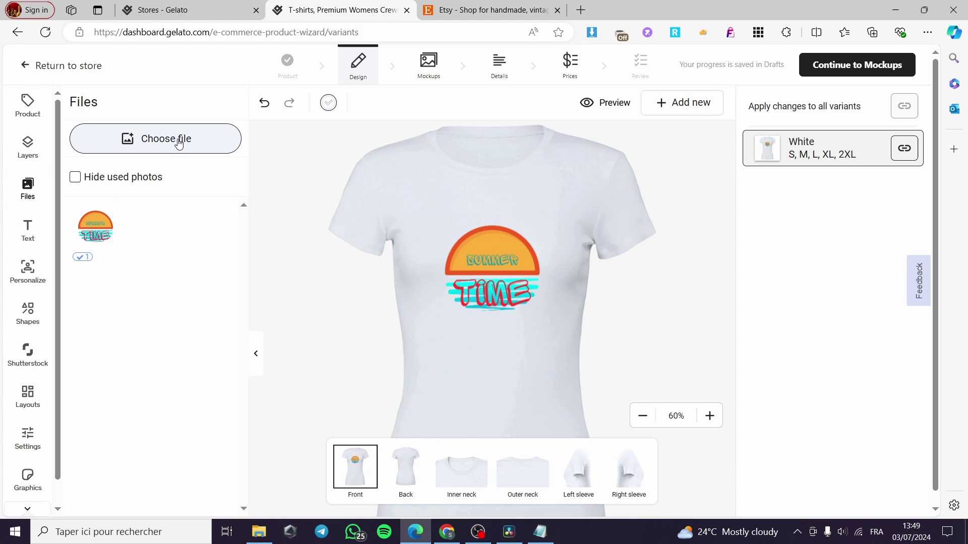
# Step: Upload the Black_Illustrated_Coffee T-shirt PNG from the device's Téléchargements folder to the design files
pyautogui.click(158, 141)
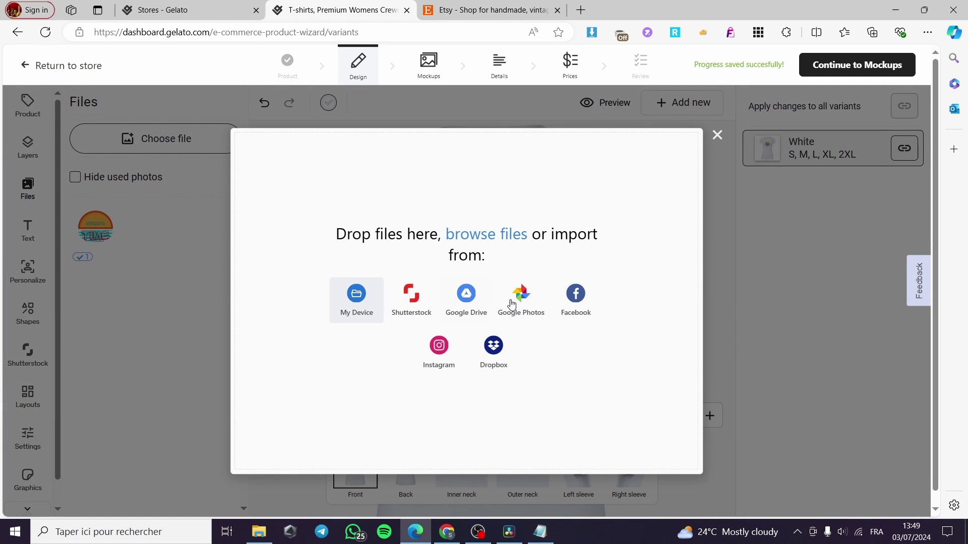
pyautogui.click(357, 305)
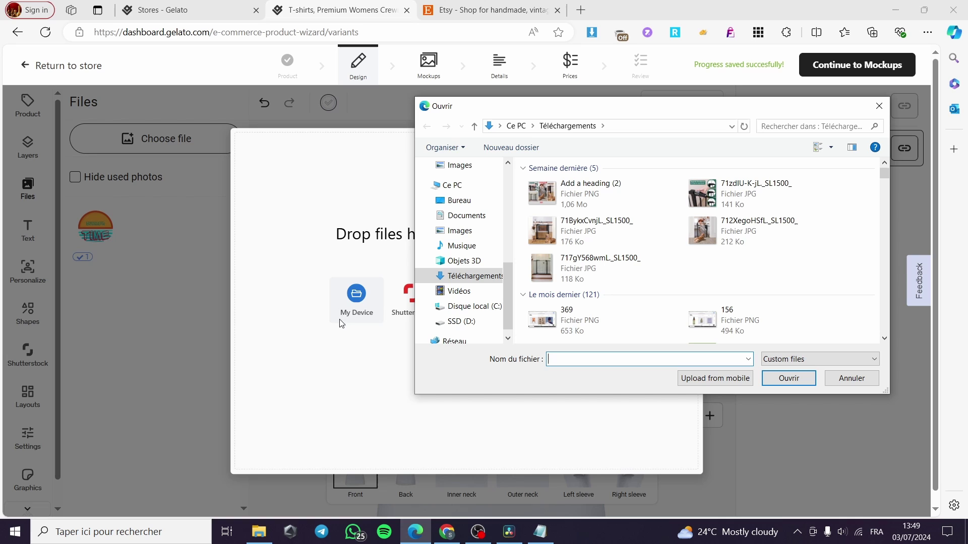
pyautogui.scroll(-10, 712, 281)
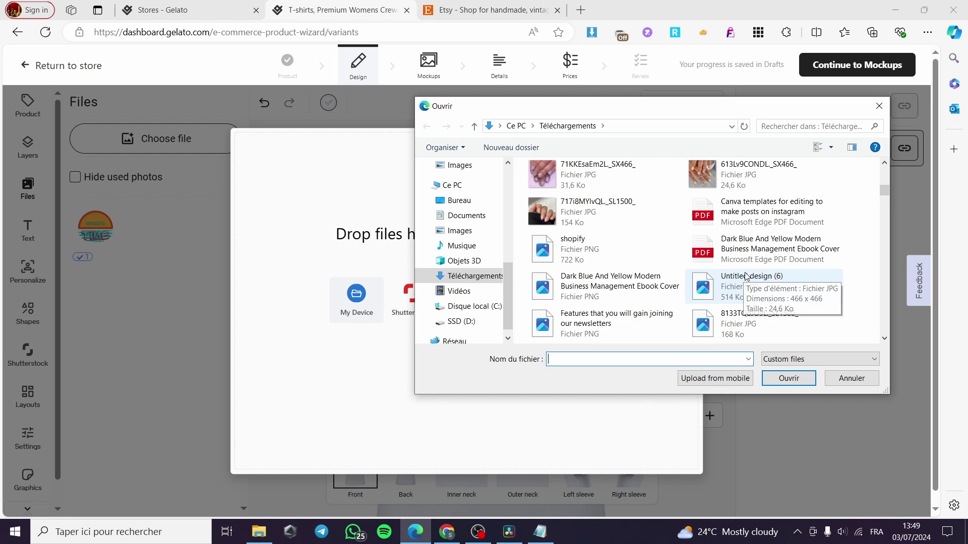
pyautogui.scroll(-10, 882, 218)
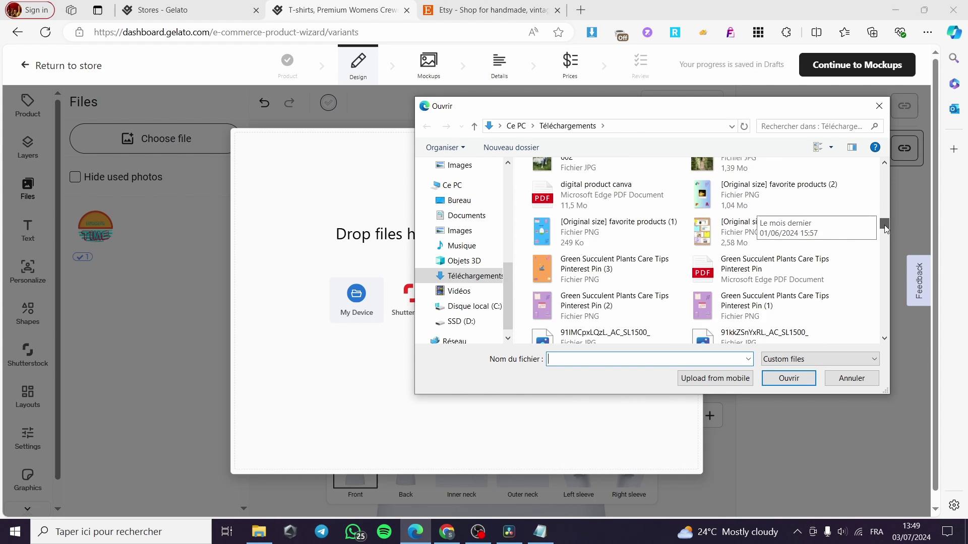
pyautogui.scroll(-5, 788, 266)
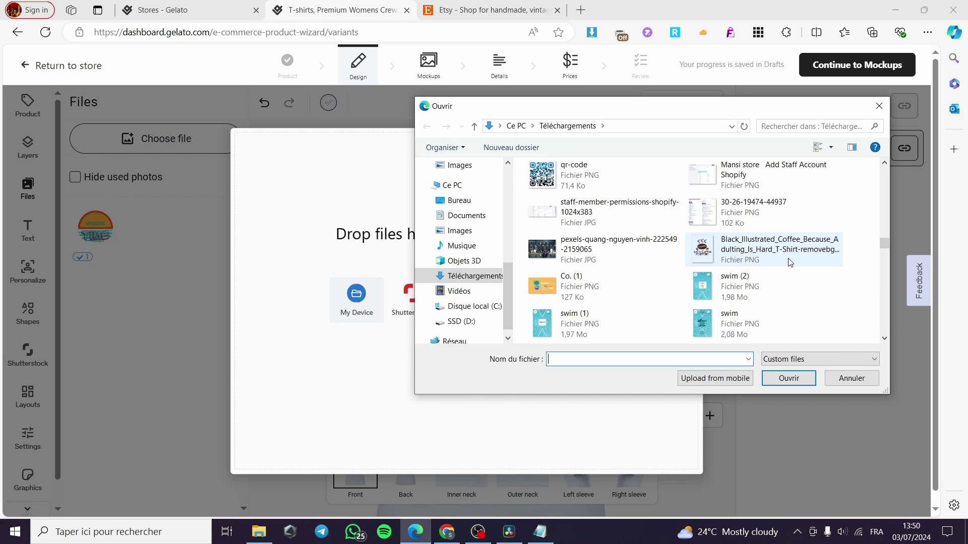
pyautogui.click(769, 253)
pyautogui.doubleClick(769, 253)
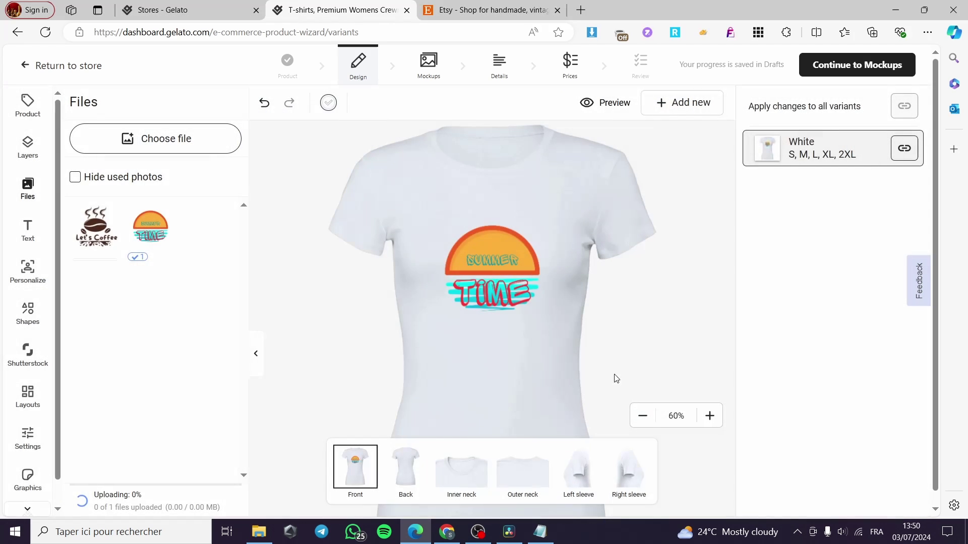
# Step: Try the Let's Coffee image over the Summer Time design, undo both placements, and place only the Let's Coffee image on the front
pyautogui.click(96, 234)
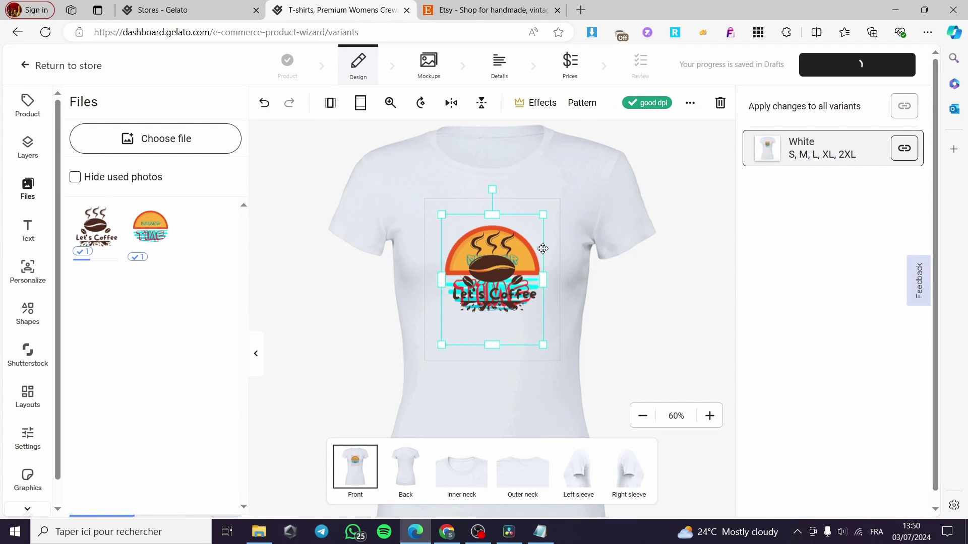
pyautogui.hotkey('ctrl', 'z')
pyautogui.hotkey('ctrl', 'z')
pyautogui.hotkey('ctrl', 'z')
pyautogui.hotkey('ctrl', 'z')
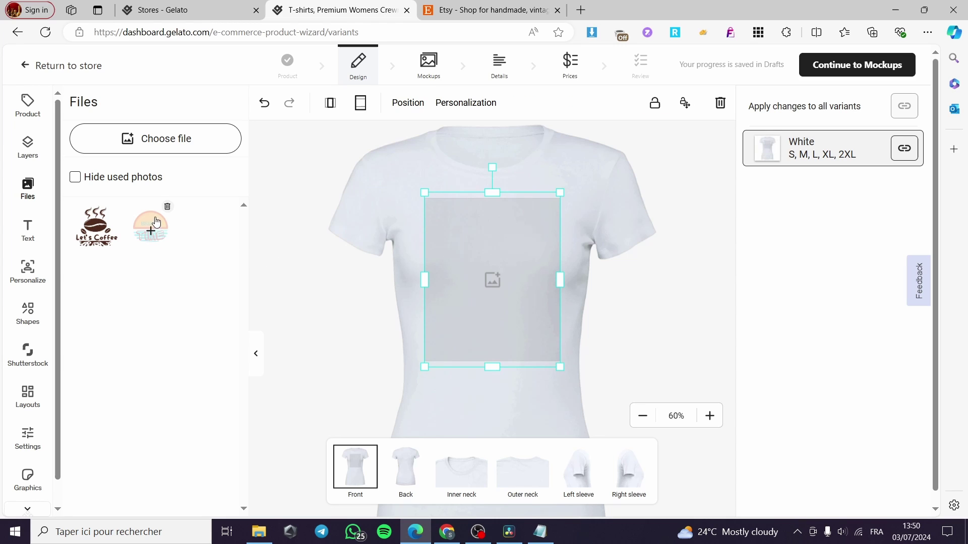
pyautogui.click(96, 227)
pyautogui.click(654, 284)
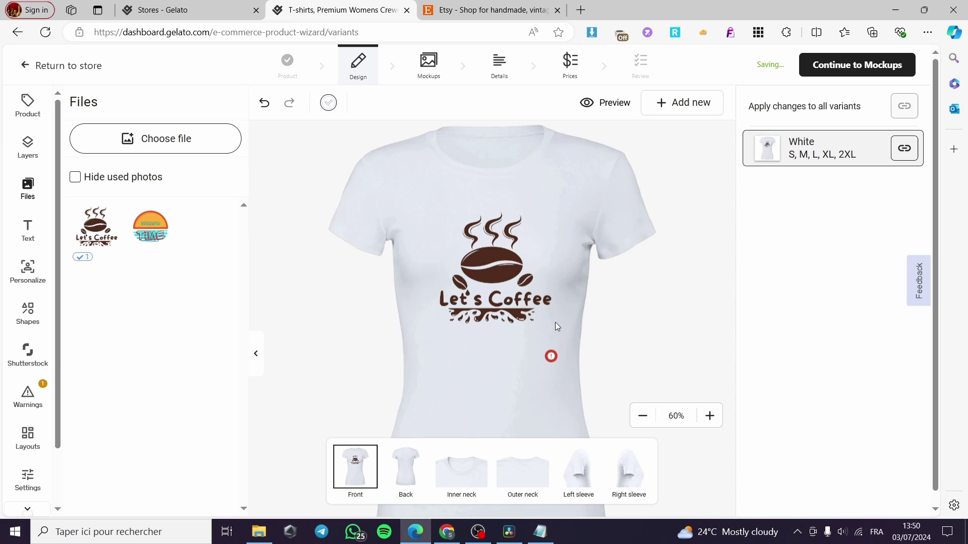
# Step: Look through the front design's layers, the available line and rectangle shapes, and the remaining design tools
pyautogui.click(27, 156)
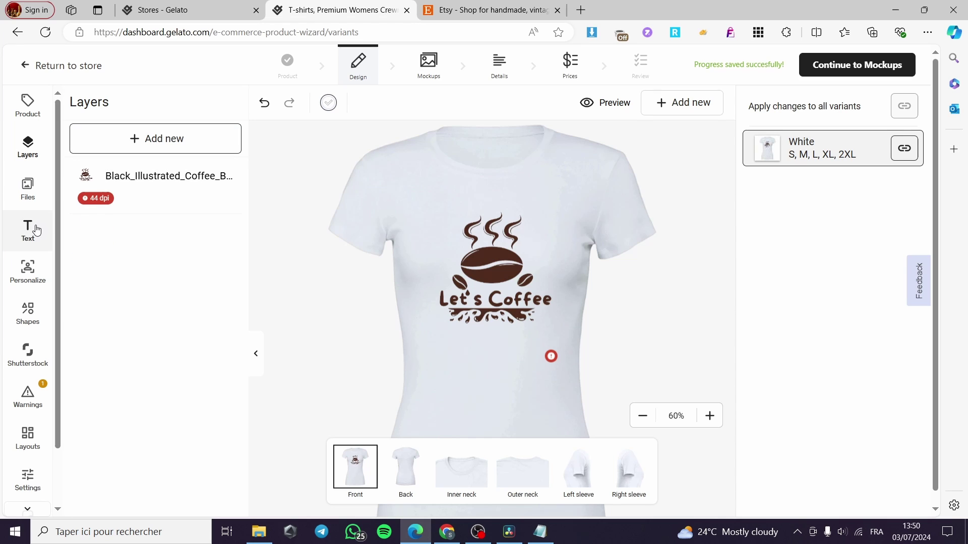
pyautogui.click(28, 313)
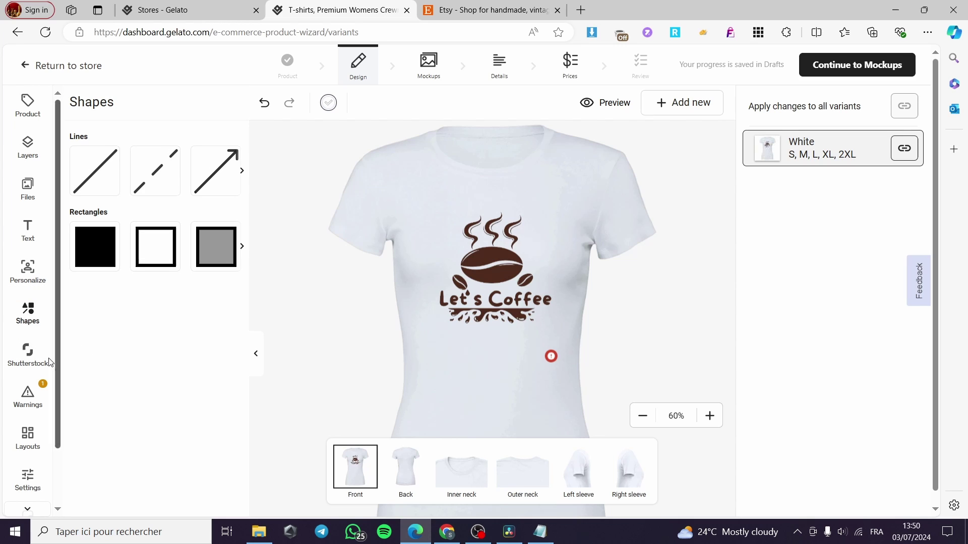
pyautogui.scroll(-3, 30, 413)
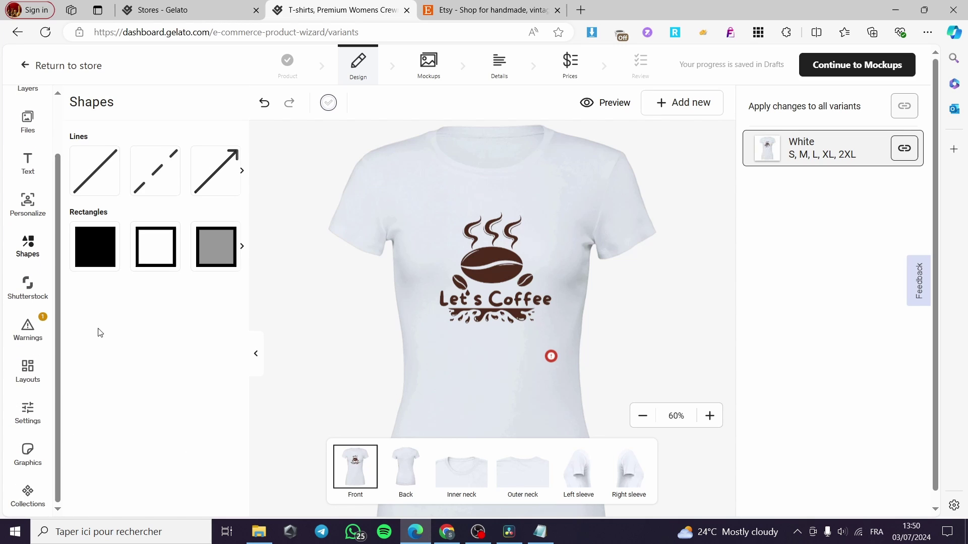
# Step: Add the uploaded Let's Coffee image to the inner neck of the T-shirt
pyautogui.click(474, 463)
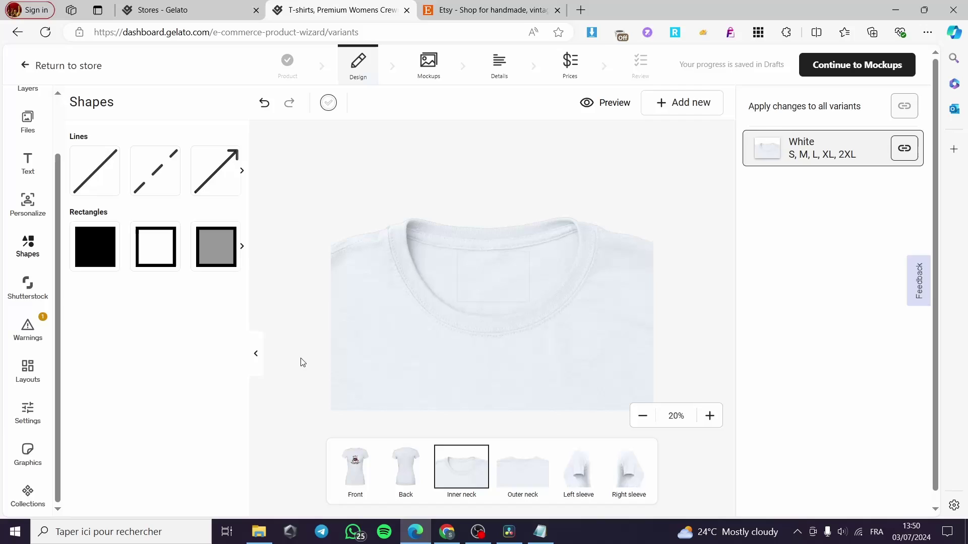
pyautogui.scroll(3, 25, 166)
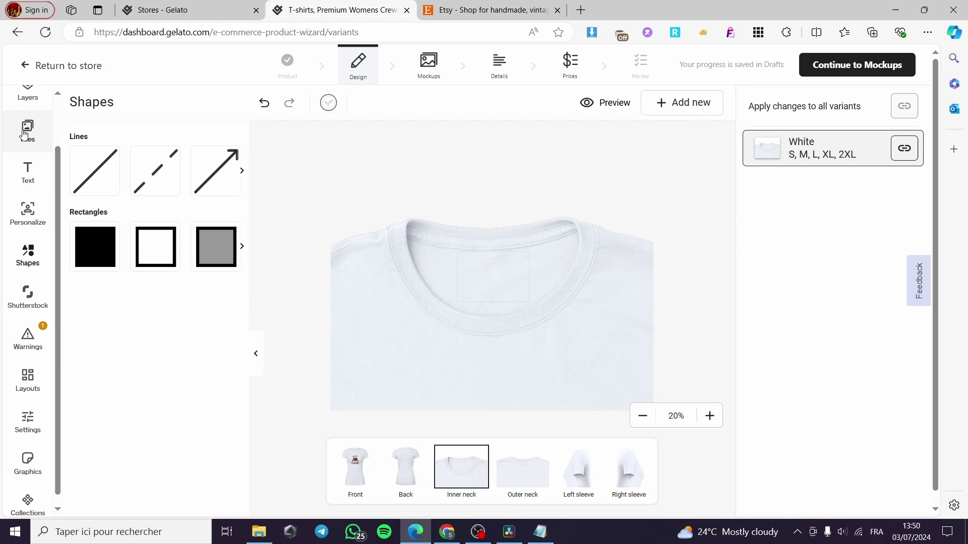
pyautogui.click(28, 187)
pyautogui.click(115, 222)
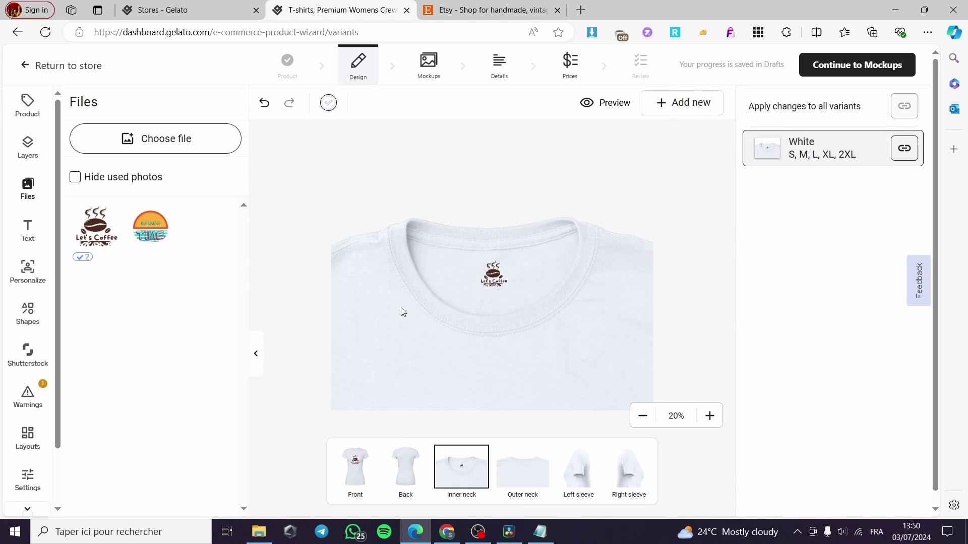
# Step: Enlarge the Let's Coffee image on the inner neck and center it within the print area
pyautogui.moveTo(509, 304); pyautogui.dragTo(498, 275)
pyautogui.click(626, 199)
pyautogui.click(498, 280)
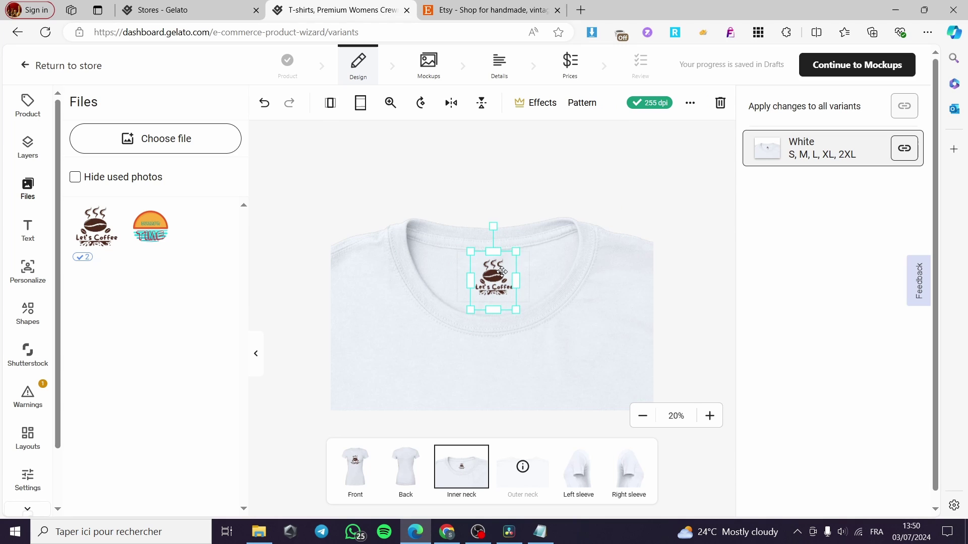
pyautogui.click(578, 196)
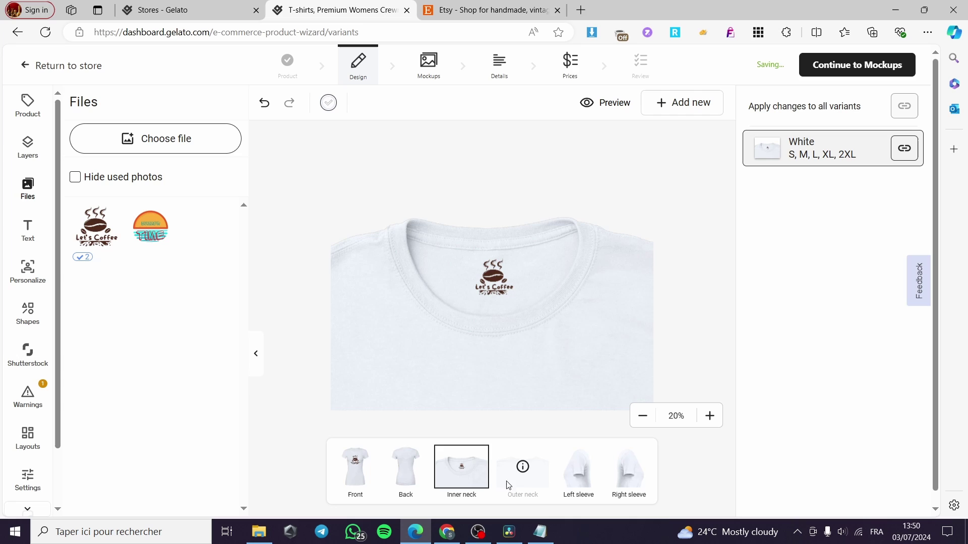
# Step: Add the Let's Coffee image to the left sleeve, enlarge it, and center it in the sleeve's print area
pyautogui.click(579, 468)
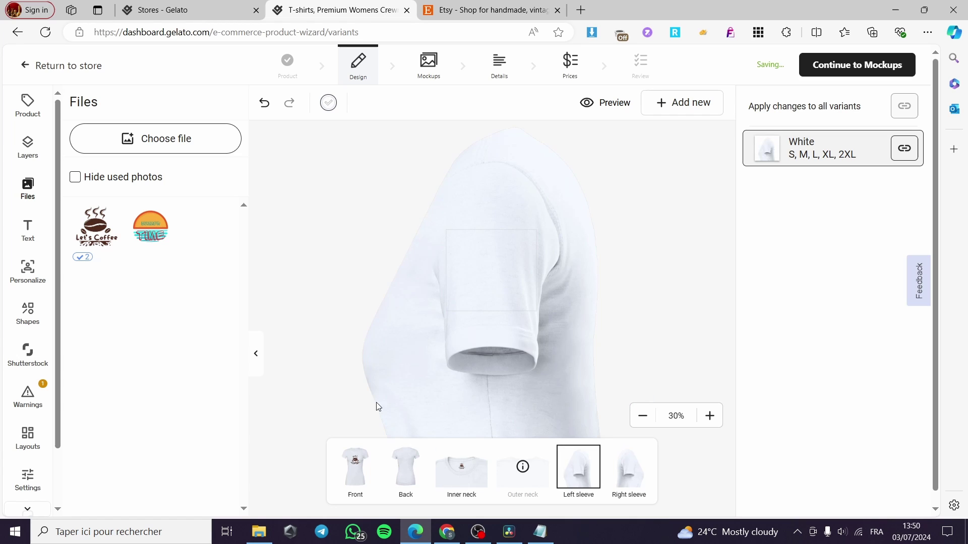
pyautogui.click(97, 225)
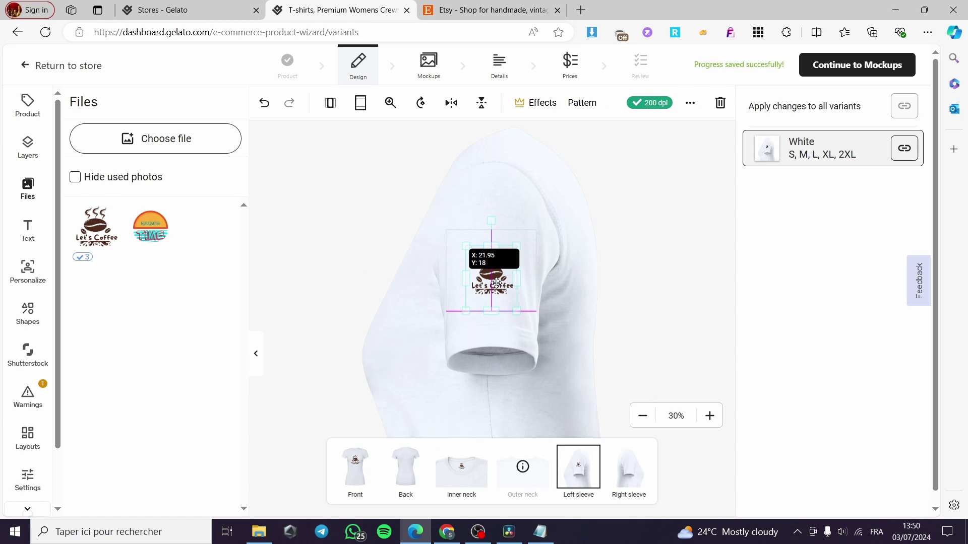
pyautogui.moveTo(520, 309); pyautogui.dragTo(527, 324)
pyautogui.moveTo(496, 287); pyautogui.dragTo(490, 278)
pyautogui.click(679, 303)
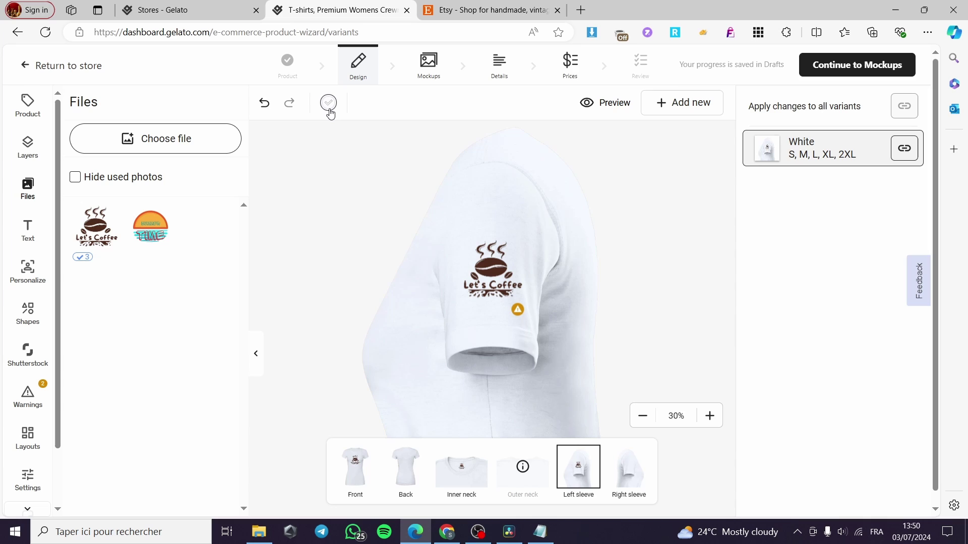
# Step: Add the front-facing and side-facing model photos with the visible design to the selected mockups, and continue to the product details
pyautogui.click(872, 74)
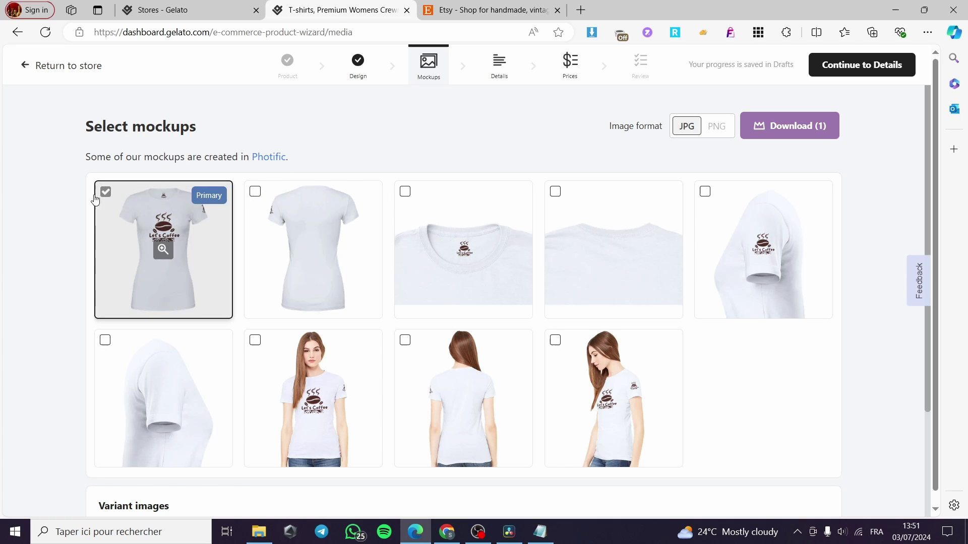
pyautogui.click(255, 342)
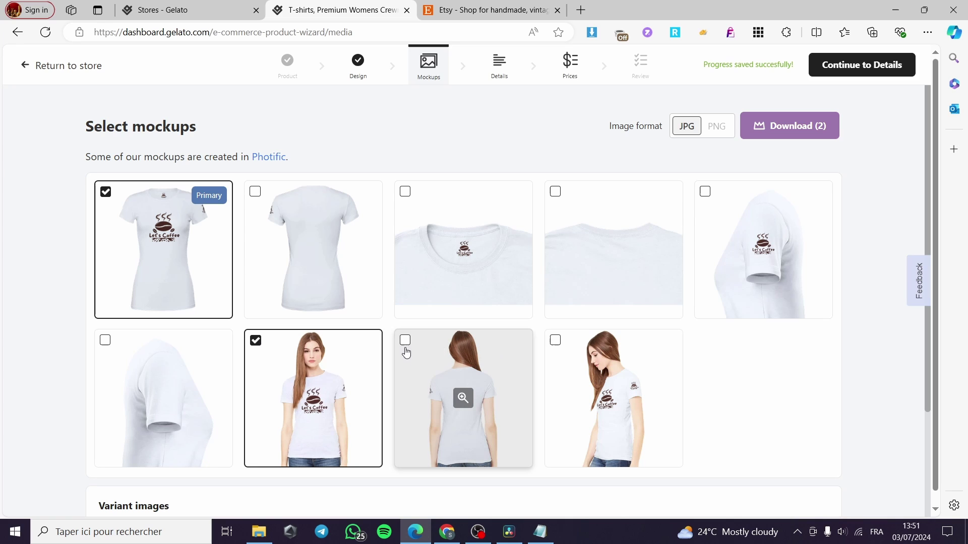
pyautogui.click(556, 346)
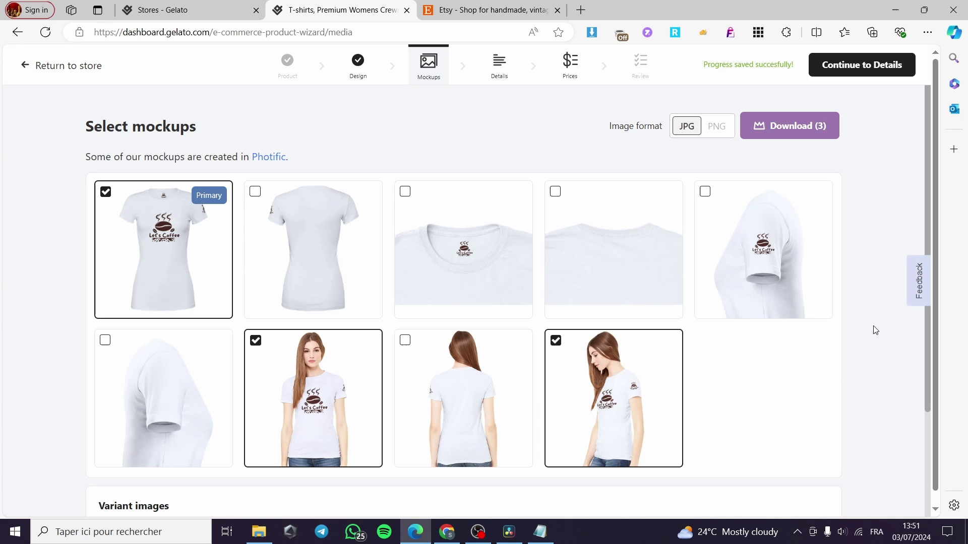
pyautogui.click(863, 71)
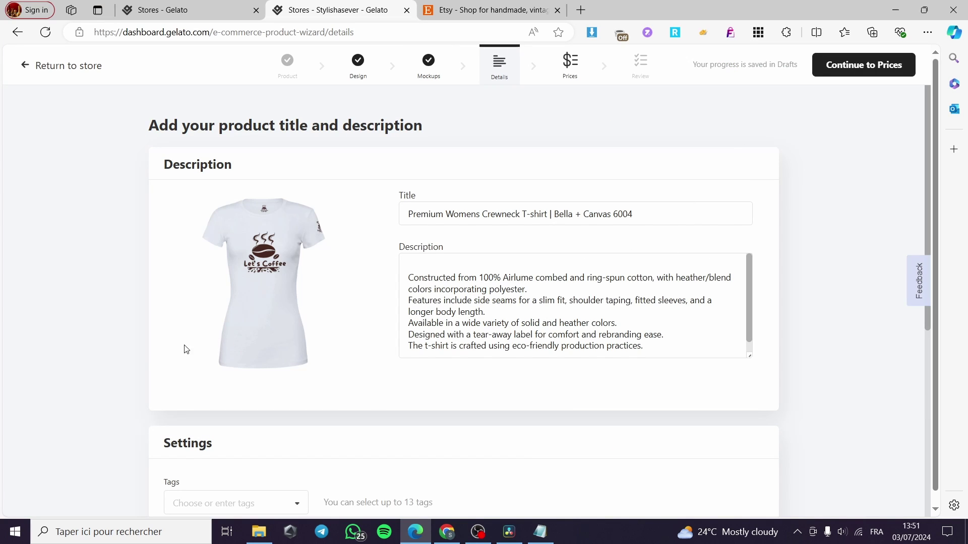
# Step: Add the tags logo, template, art, summer and blue to the product settings
pyautogui.scroll(-4, 186, 349)
pyautogui.click(198, 317)
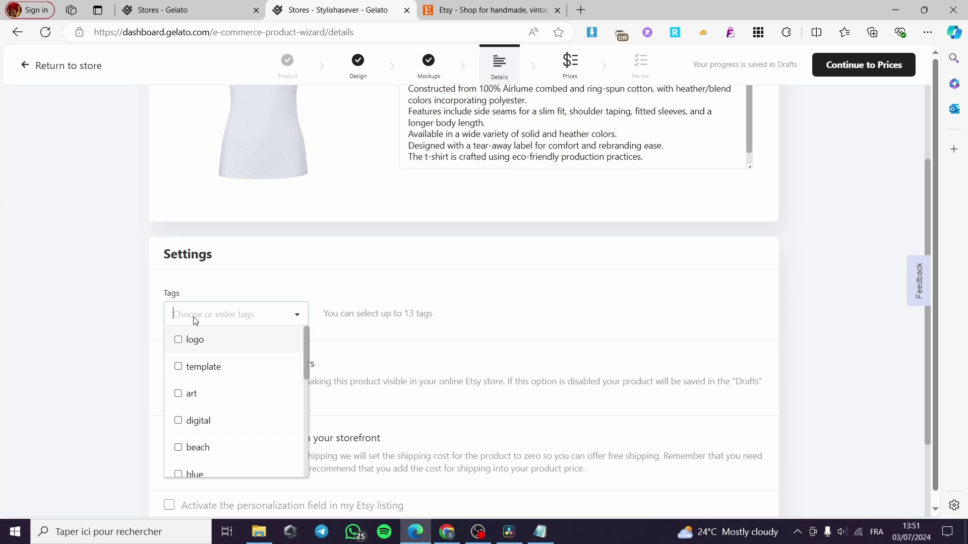
pyautogui.click(177, 340)
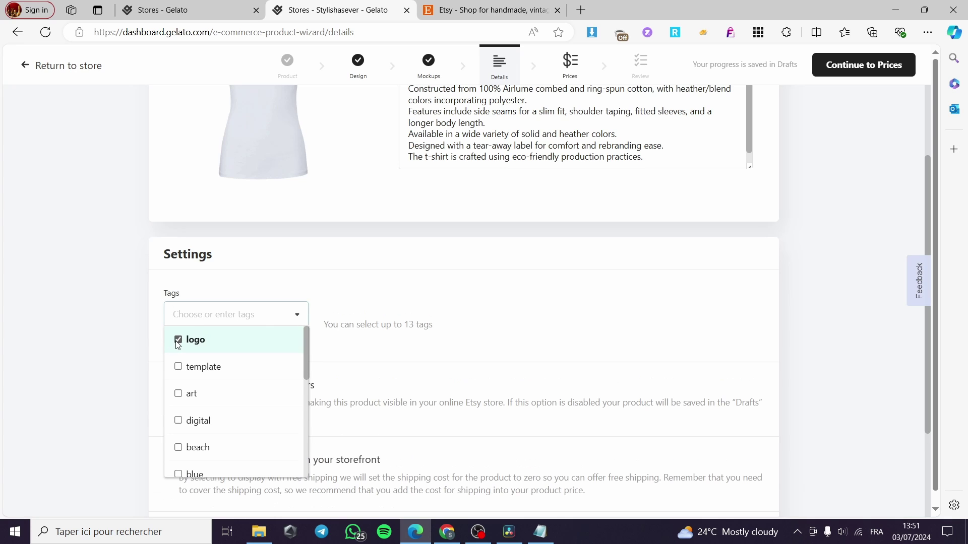
pyautogui.click(179, 366)
pyautogui.click(179, 393)
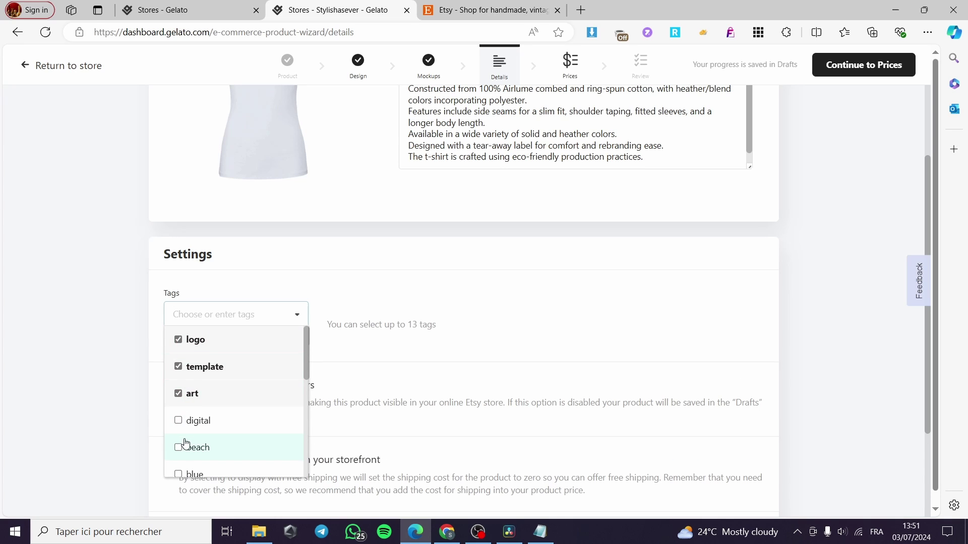
pyautogui.scroll(-1, 183, 438)
pyautogui.click(180, 434)
pyautogui.click(179, 411)
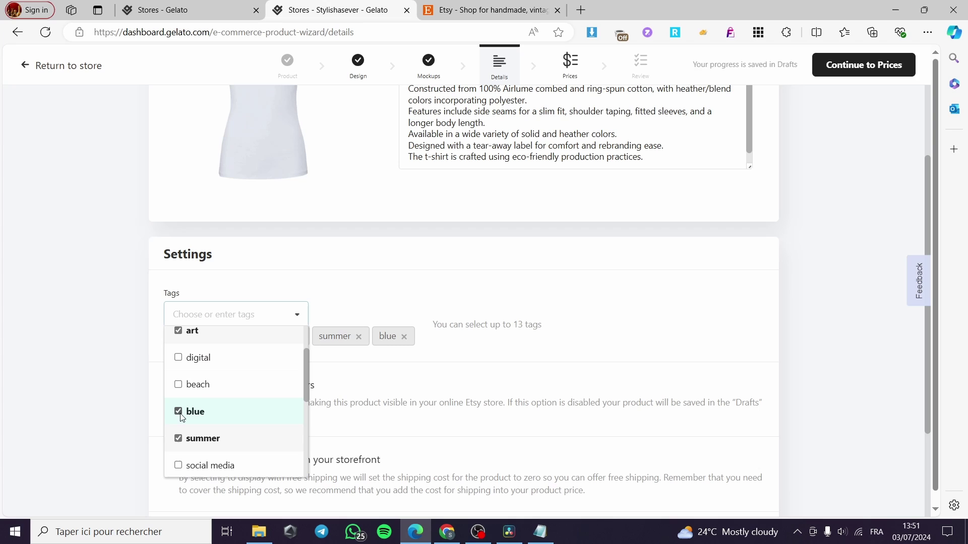
pyautogui.scroll(-1, 242, 418)
pyautogui.click(506, 294)
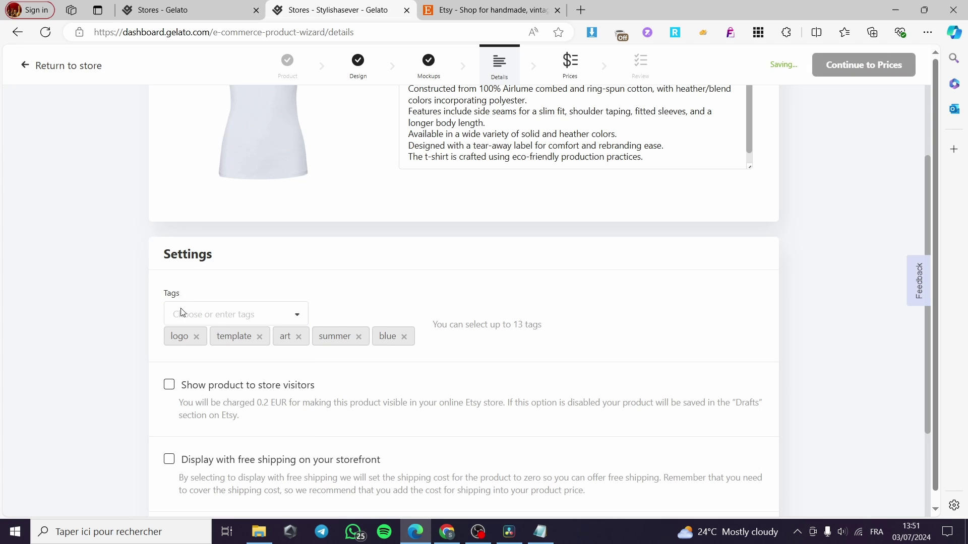
# Step: Shorten the product title to "Premium Womens Crewneck T-shirt | Bella" and continue to the prices
pyautogui.scroll(-3, 182, 312)
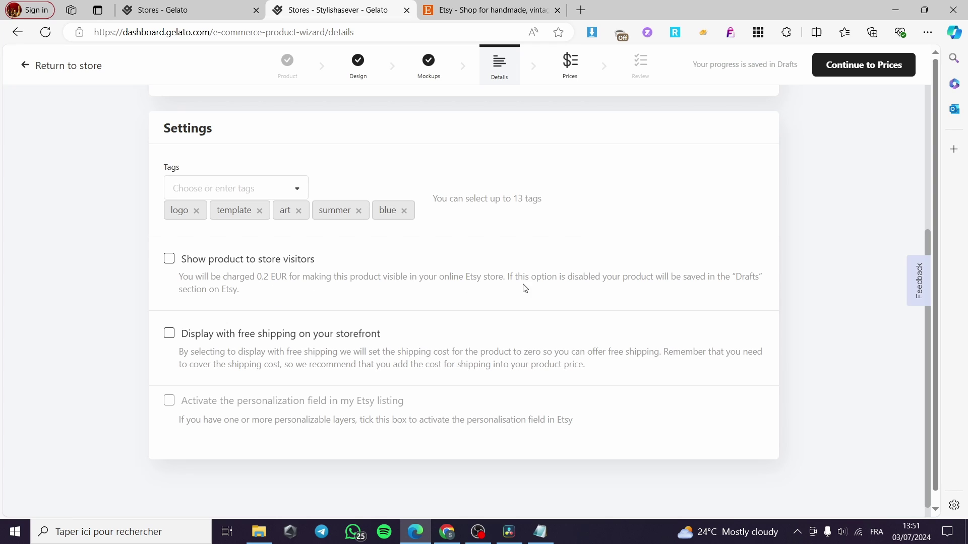
pyautogui.scroll(-1, 812, 263)
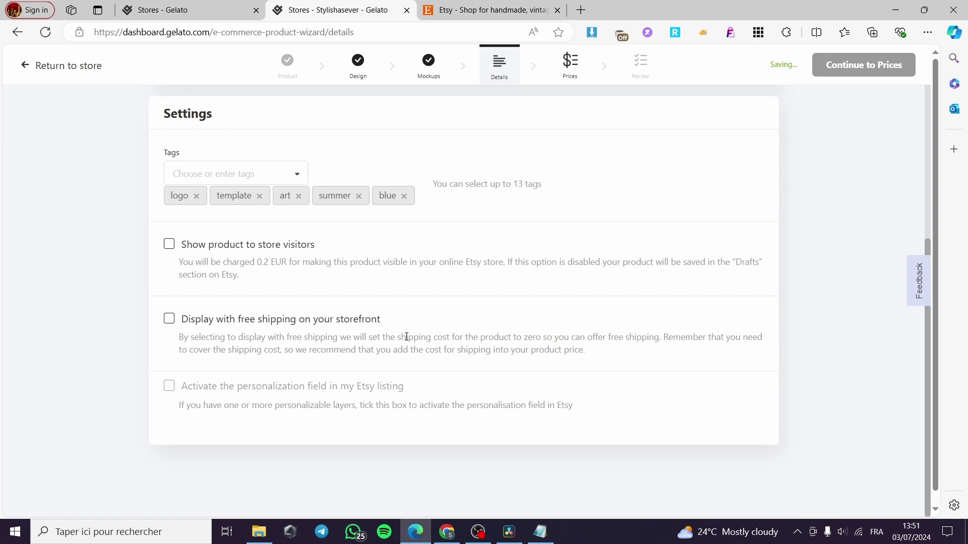
pyautogui.scroll(6, 584, 348)
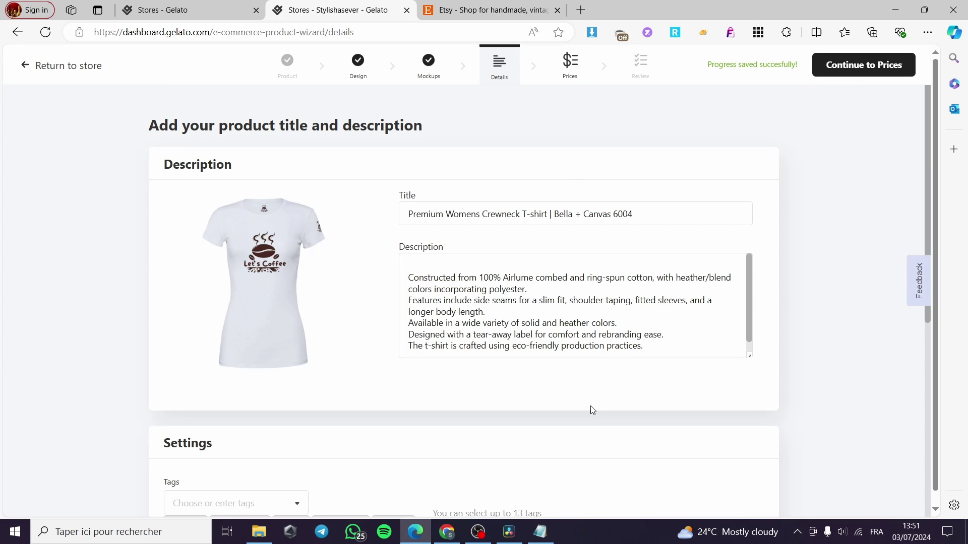
pyautogui.moveTo(650, 215); pyautogui.dragTo(582, 216)
pyautogui.press('BackSpace')
pyautogui.press('BackSpace')
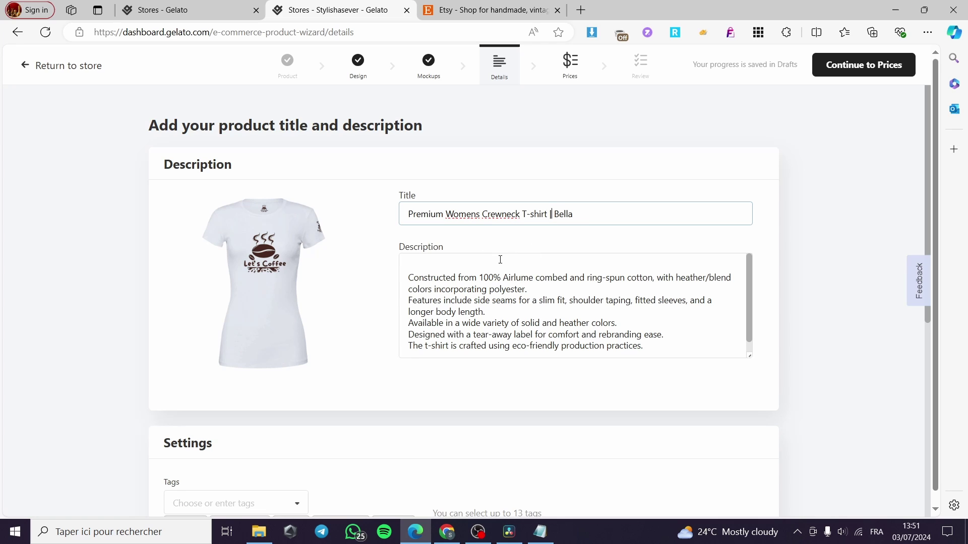
pyautogui.scroll(-1, 500, 260)
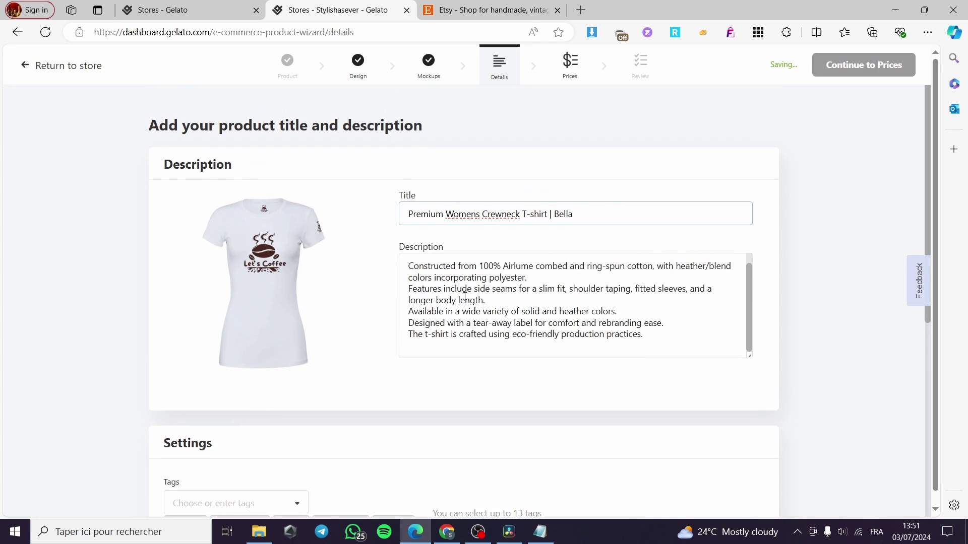
pyautogui.click(791, 147)
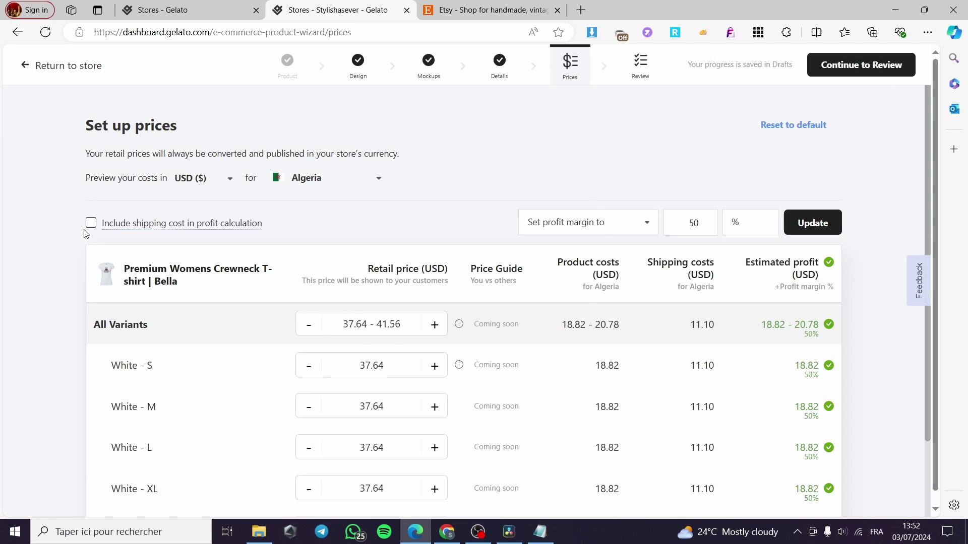
# Step: Set the country for the cost preview to United States, keeping the currency in USD
pyautogui.moveTo(89, 228)
pyautogui.click(328, 179)
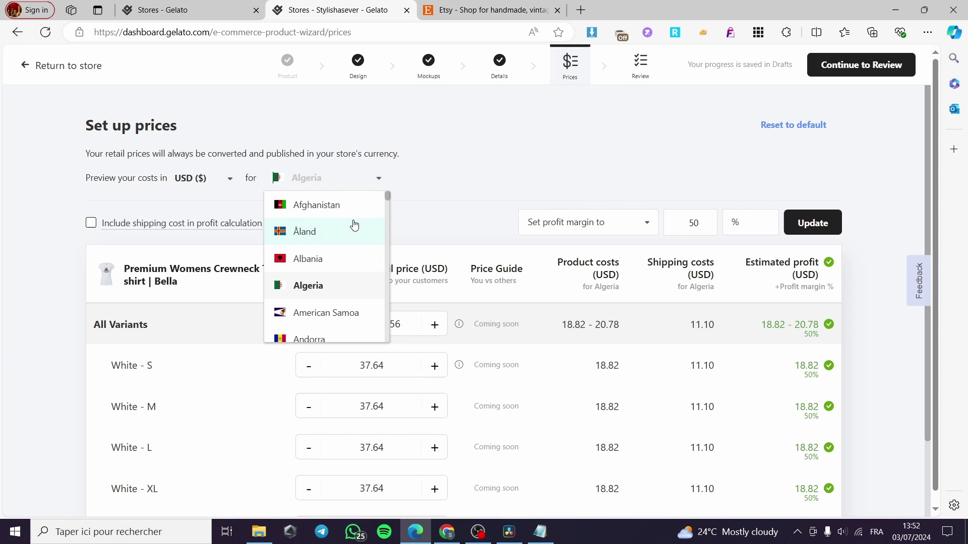
pyautogui.moveTo(204, 187)
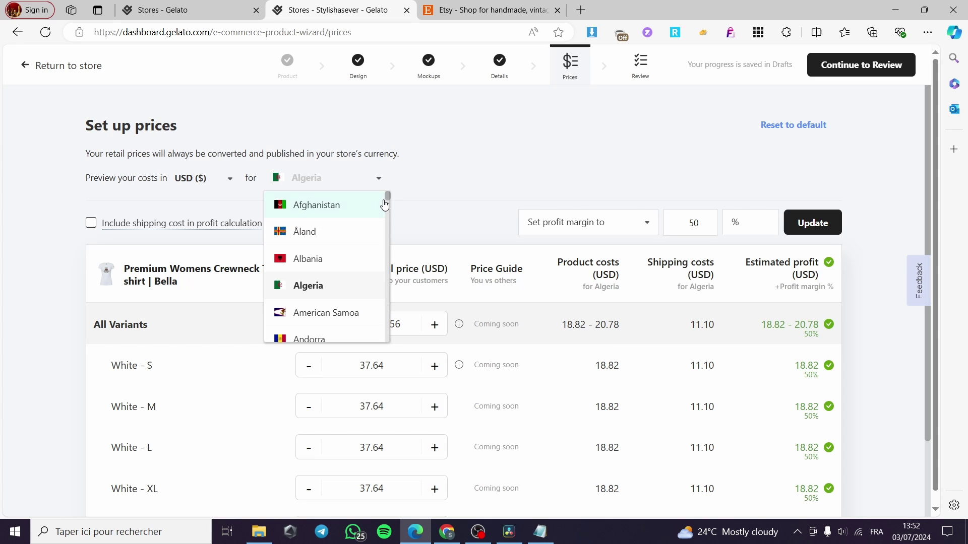
pyautogui.moveTo(387, 198); pyautogui.dragTo(380, 339)
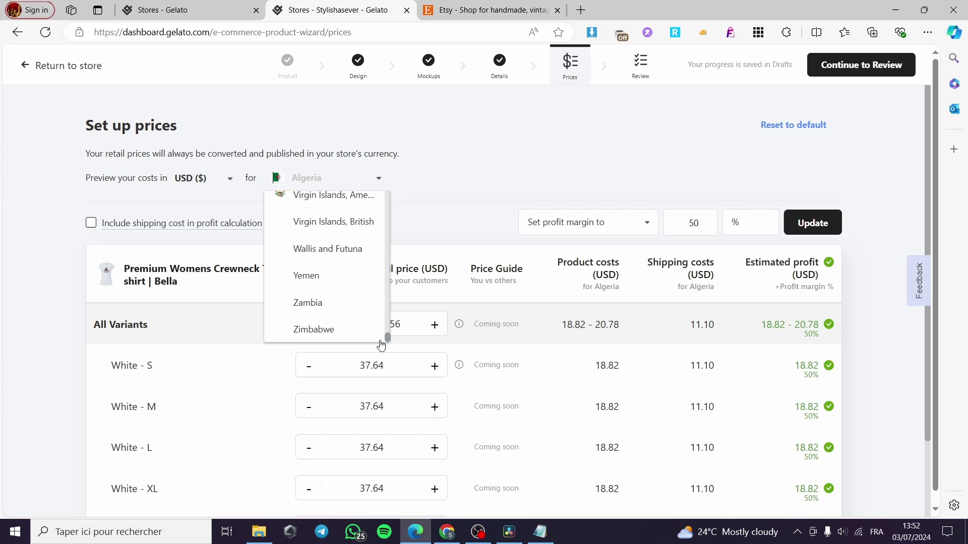
pyautogui.scroll(2, 381, 340)
pyautogui.scroll(2, 333, 317)
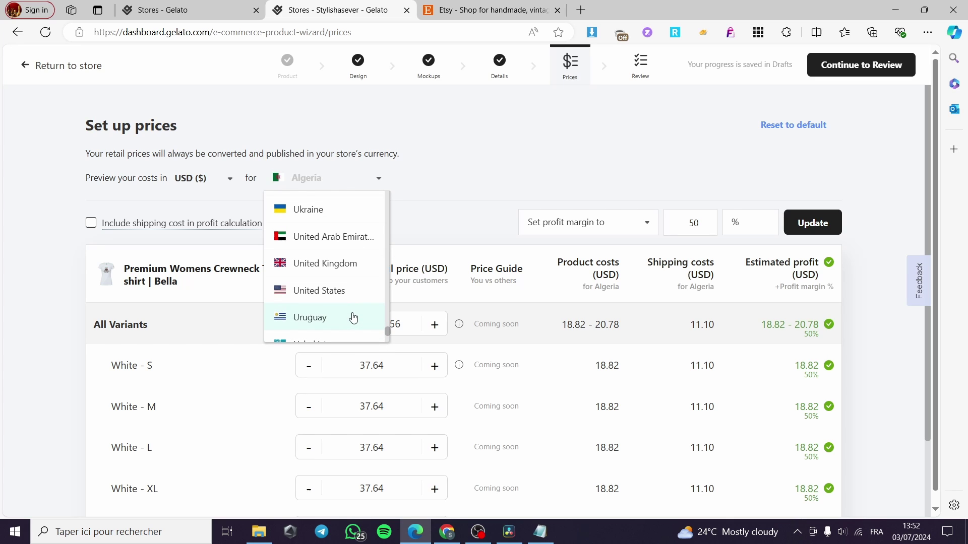
pyautogui.click(334, 298)
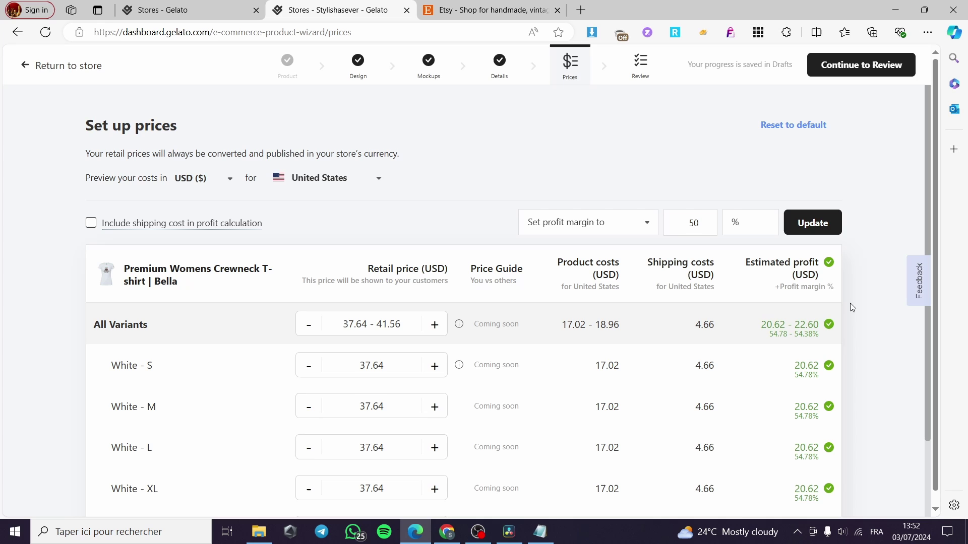
# Step: Accept the retail prices for all variants and publish the T-shirt to the Etsy store
pyautogui.scroll(-2, 352, 368)
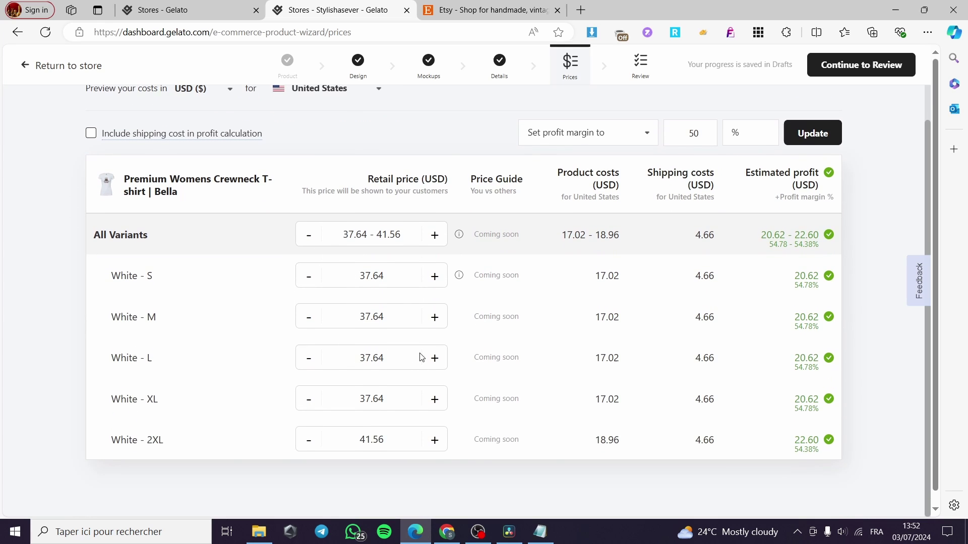
pyautogui.scroll(2, 562, 328)
pyautogui.click(876, 74)
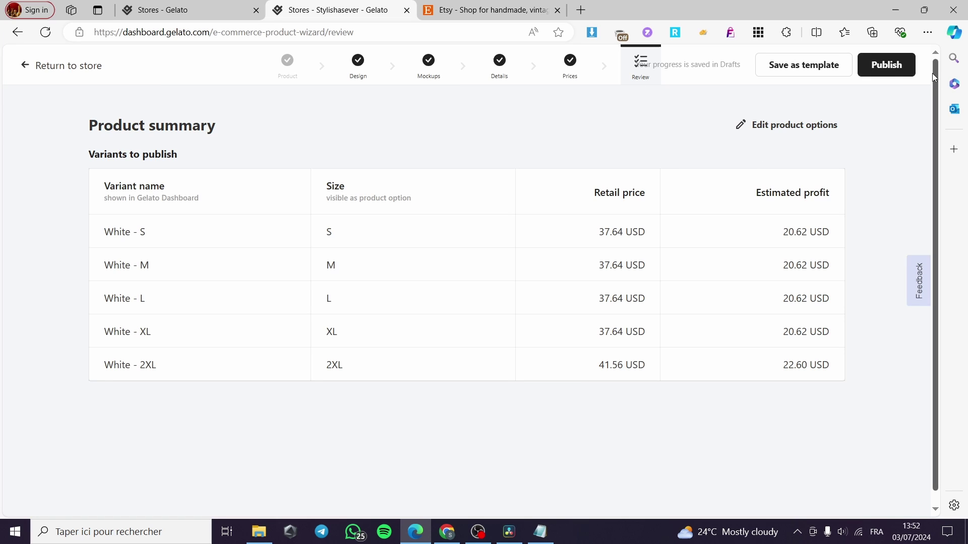
pyautogui.click(893, 68)
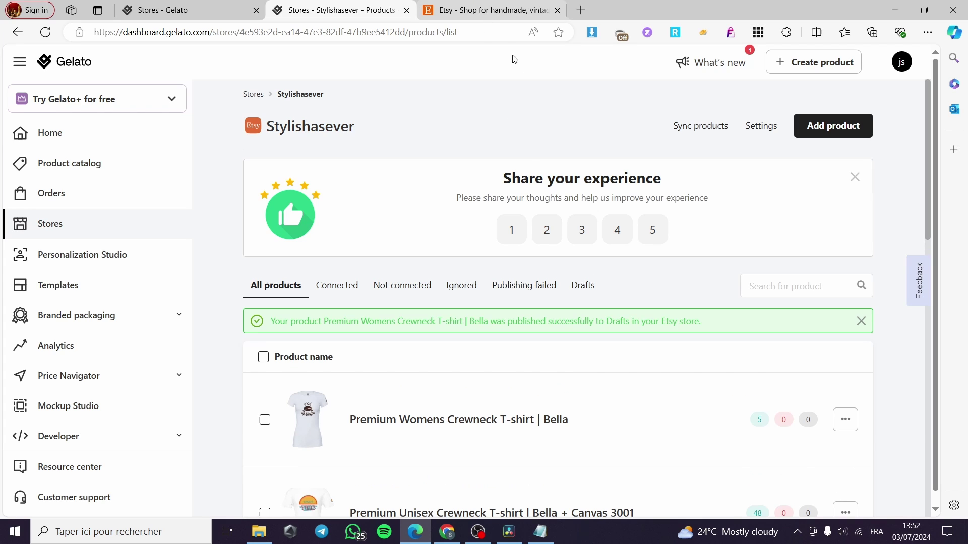
# Step: Switch to Etsy and open the Stylishasever shop from the account profile to check its listed items
pyautogui.click(484, 11)
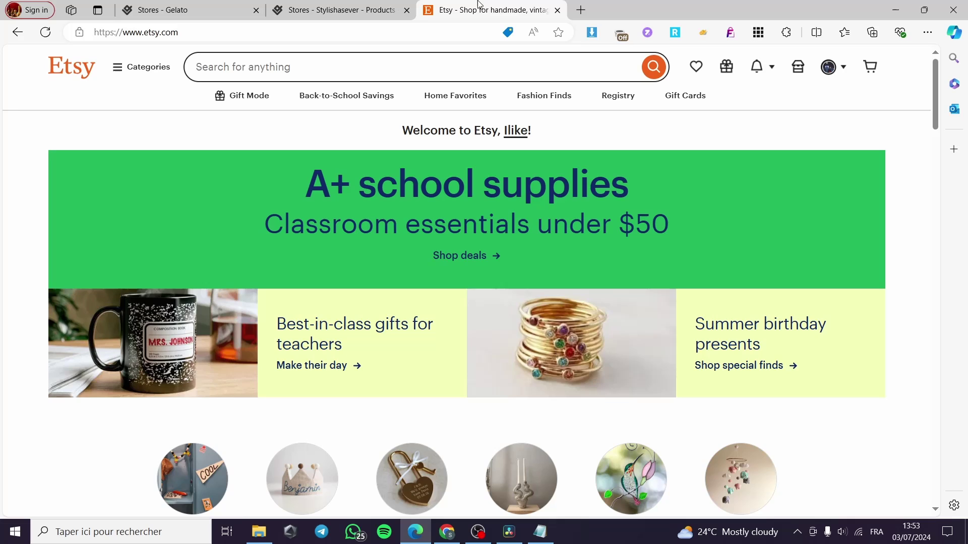
pyautogui.click(519, 137)
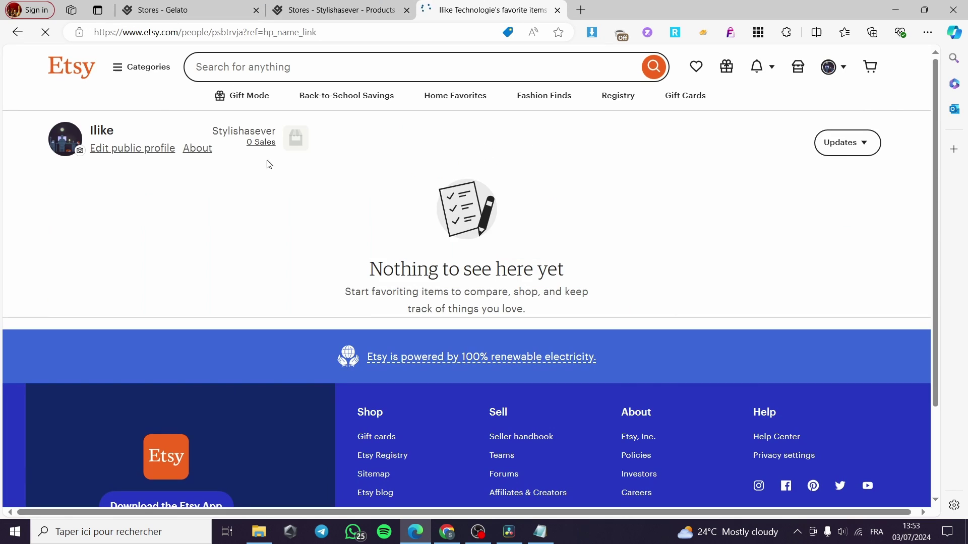
pyautogui.click(256, 133)
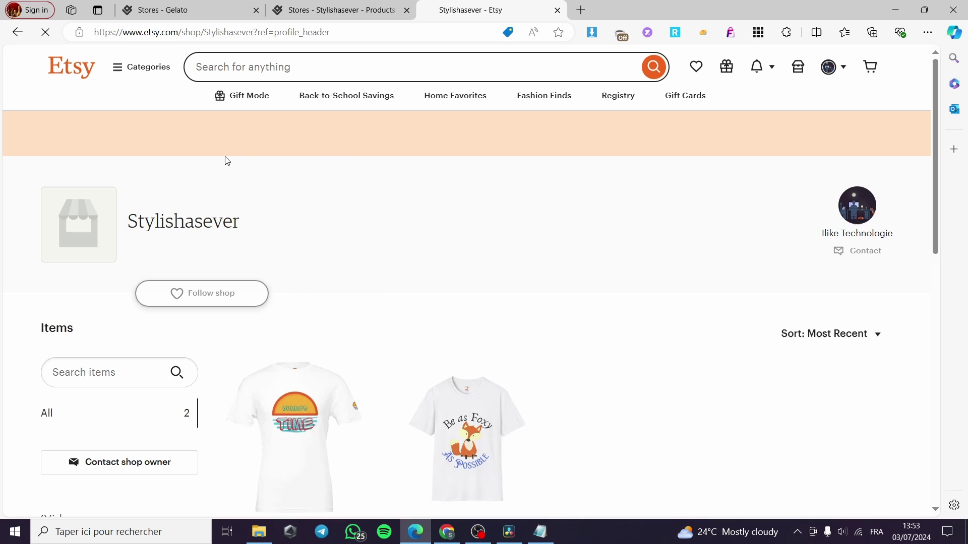
pyautogui.scroll(-3, 421, 248)
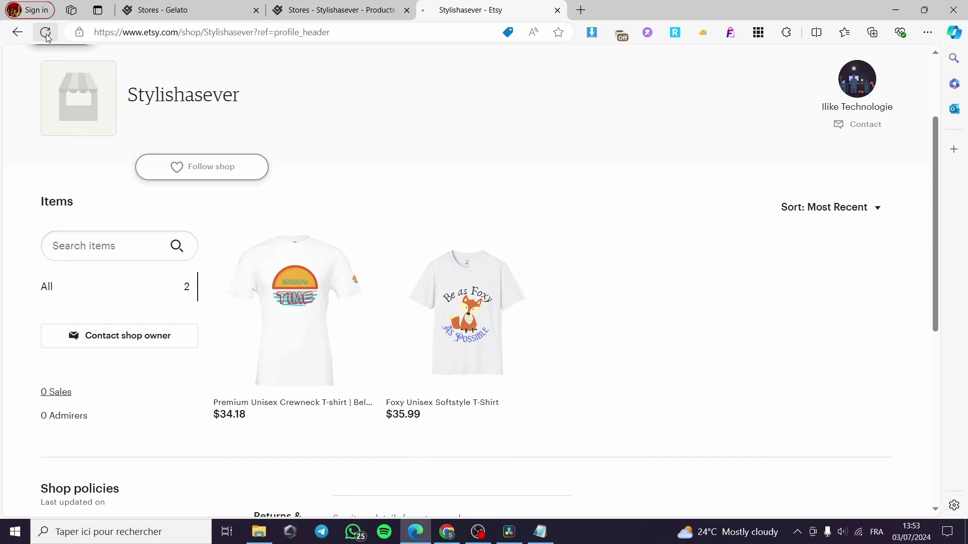
# Step: Return to the Gelato store's products and view the available actions for the Premium Womens Crewneck T-shirt | Bella
pyautogui.click(327, 8)
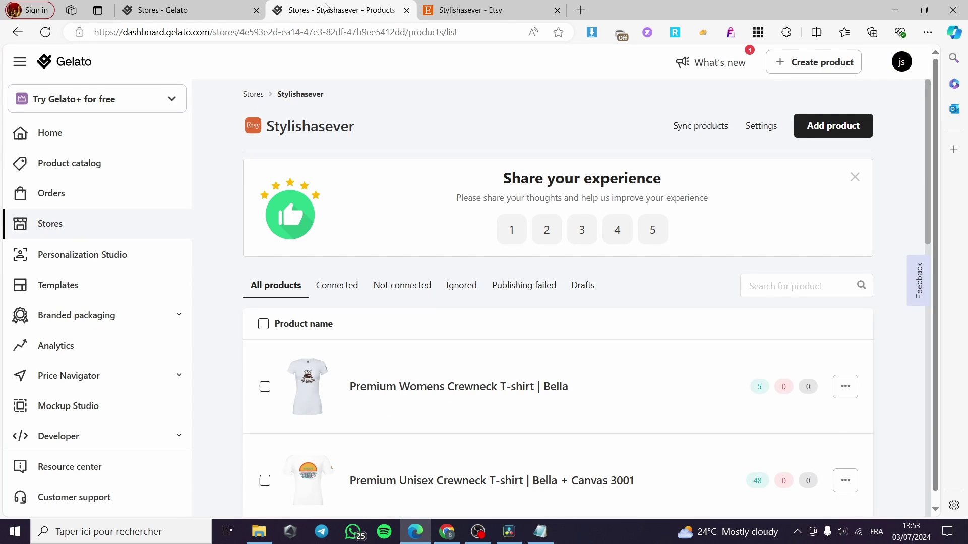
pyautogui.click(845, 387)
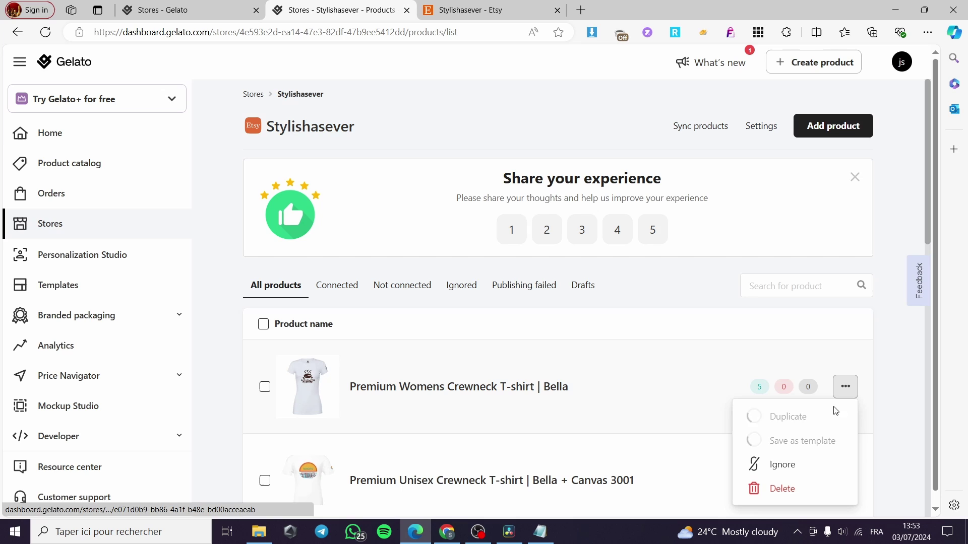
pyautogui.click(847, 391)
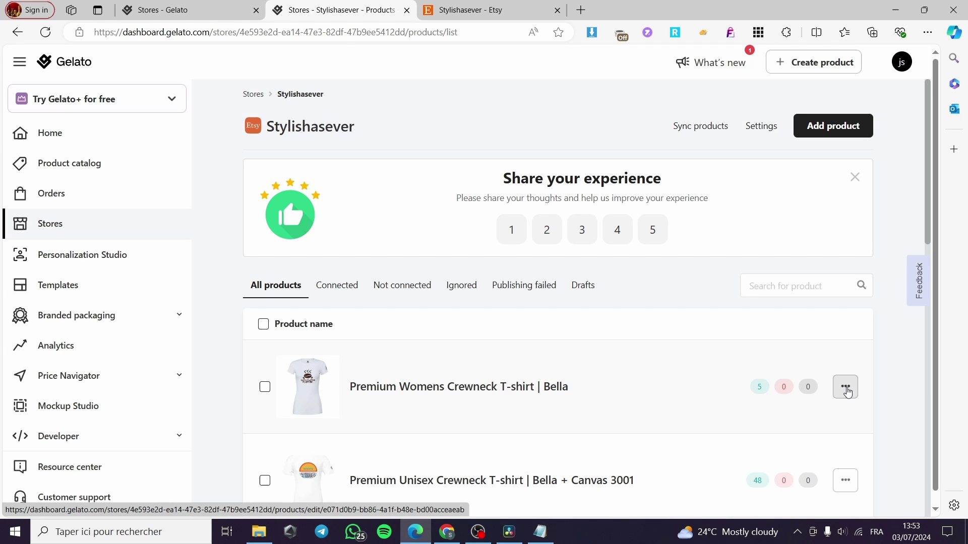
# Step: Open the product page of the Premium Womens Crewneck T-shirt | Bella in the Gelato store
pyautogui.scroll(-2, 328, 351)
pyautogui.click(393, 272)
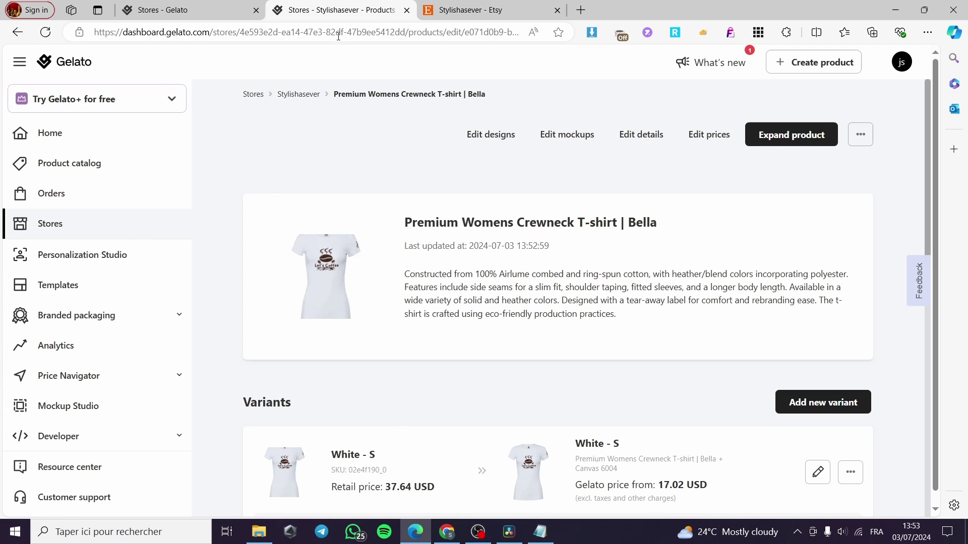
# Step: Switch to the Stylishasever shop on Etsy, refresh it and check its items, including the Premium Unisex Crewneck T-shirt listing
pyautogui.click(416, 12)
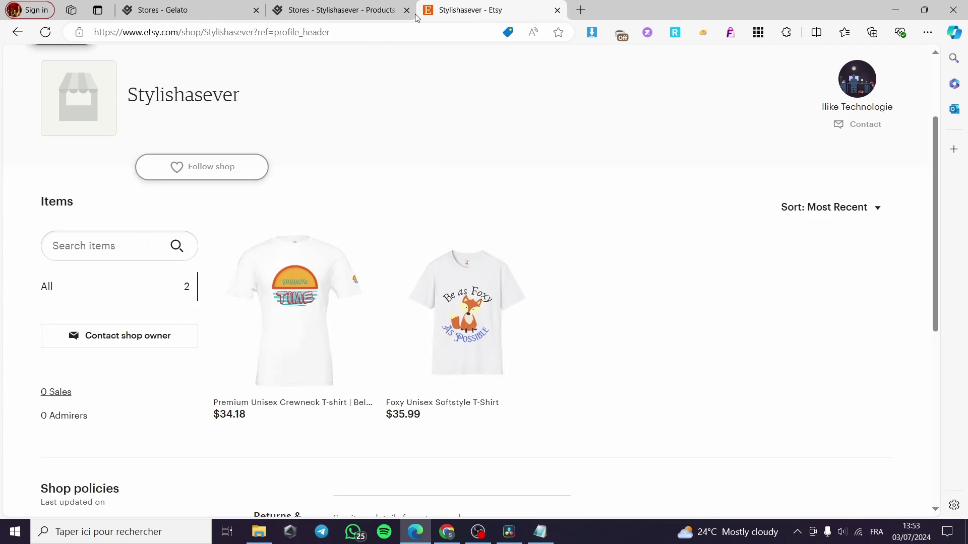
pyautogui.click(48, 33)
pyautogui.scroll(-3, 580, 348)
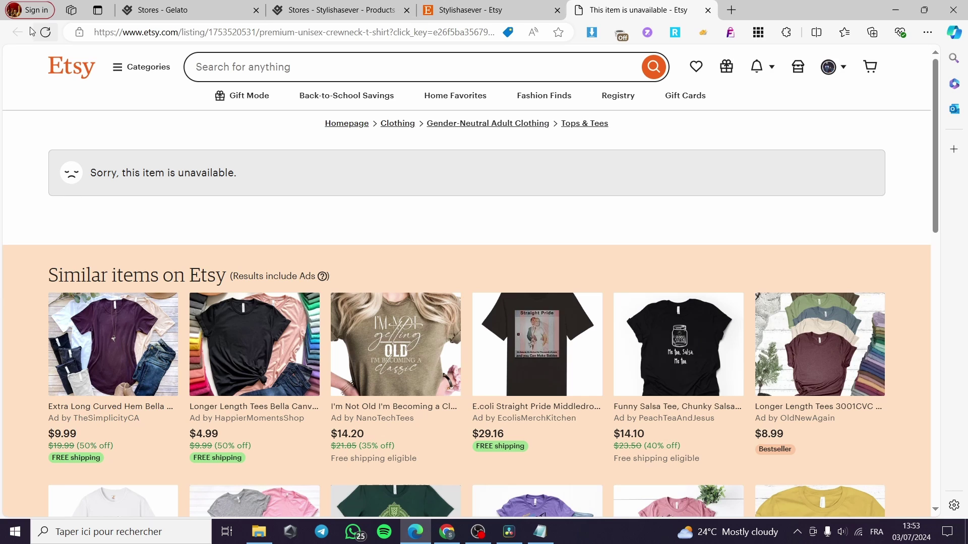
pyautogui.click(708, 10)
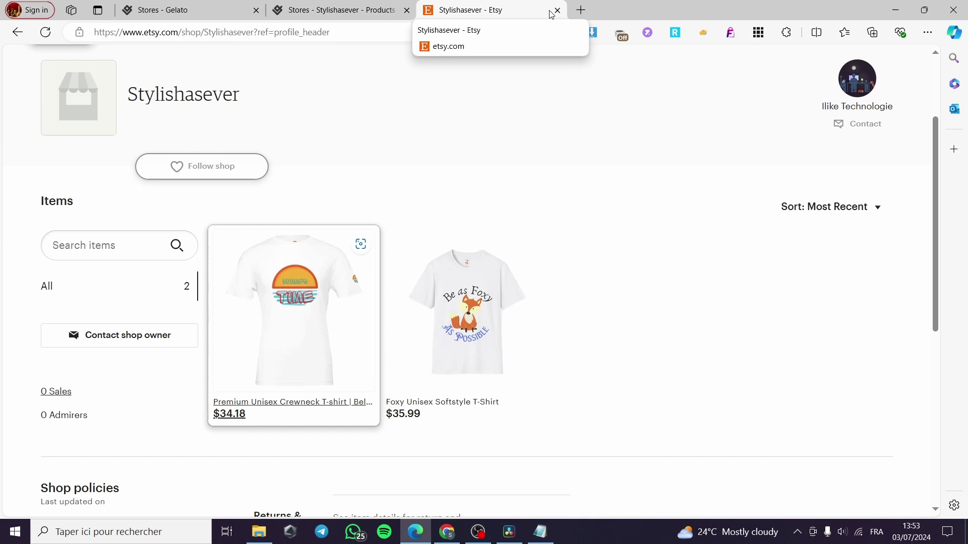
pyautogui.click(313, 10)
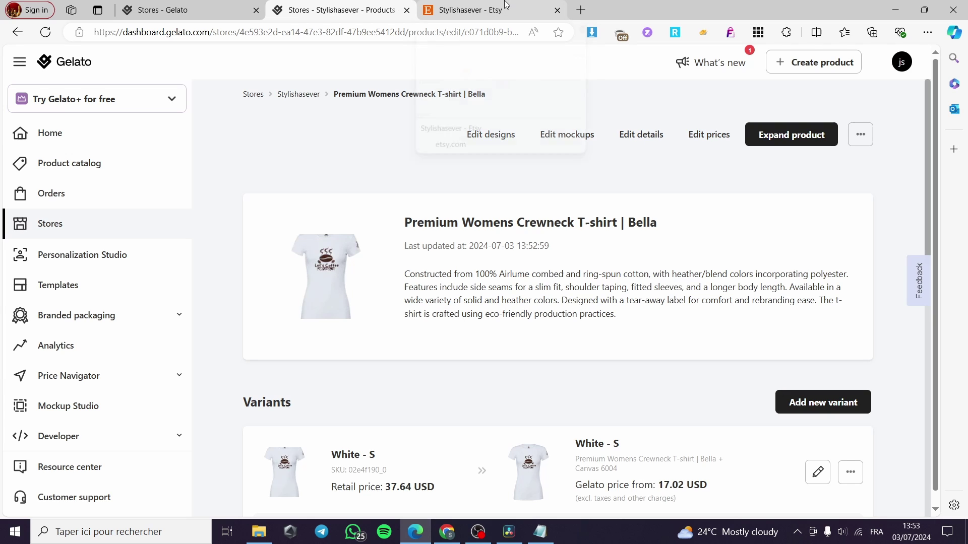
pyautogui.click(520, 7)
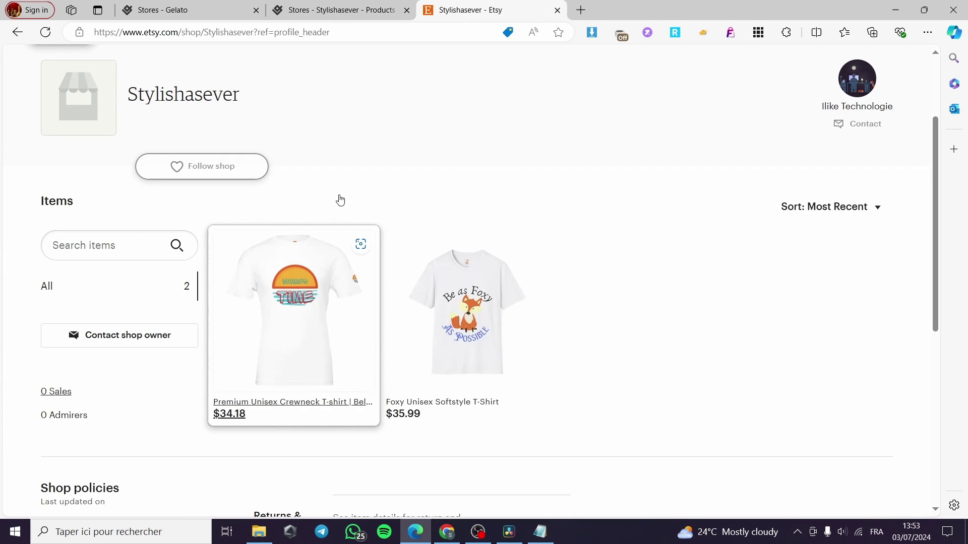
pyautogui.click(52, 35)
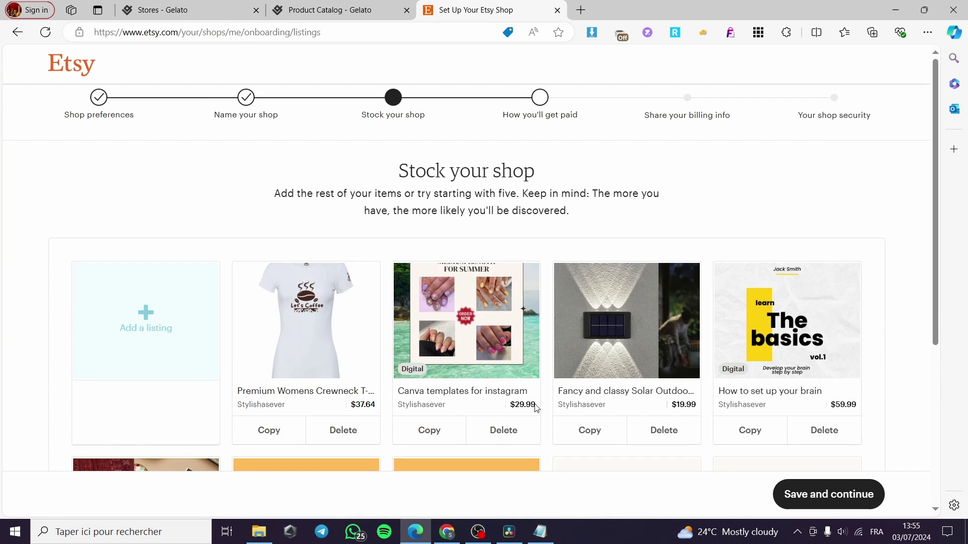
# Step: Look through the listings in Etsy's Stock your shop stage and open the Premium Womens Crewneck T-shirt listing for editing
pyautogui.scroll(-2, 265, 378)
pyautogui.scroll(-1, 266, 378)
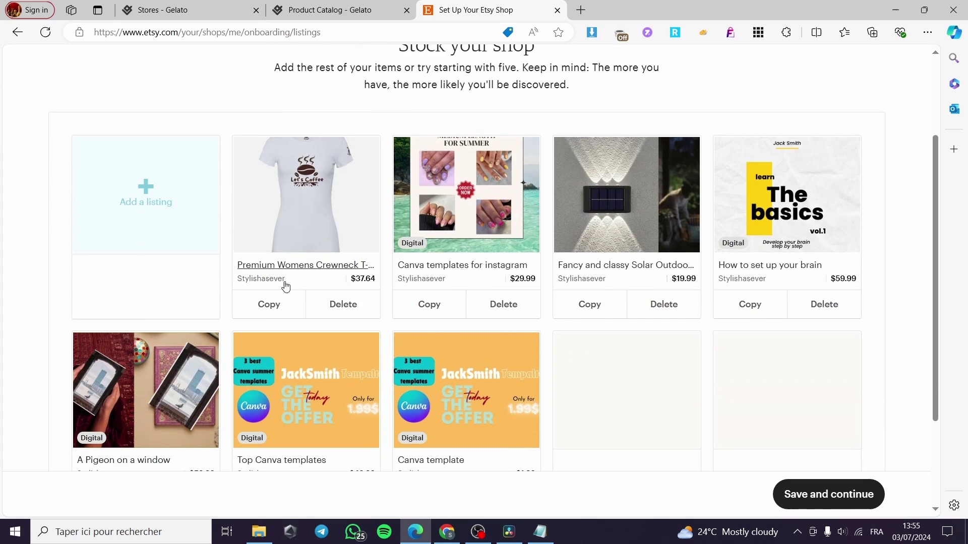
pyautogui.scroll(3, 284, 269)
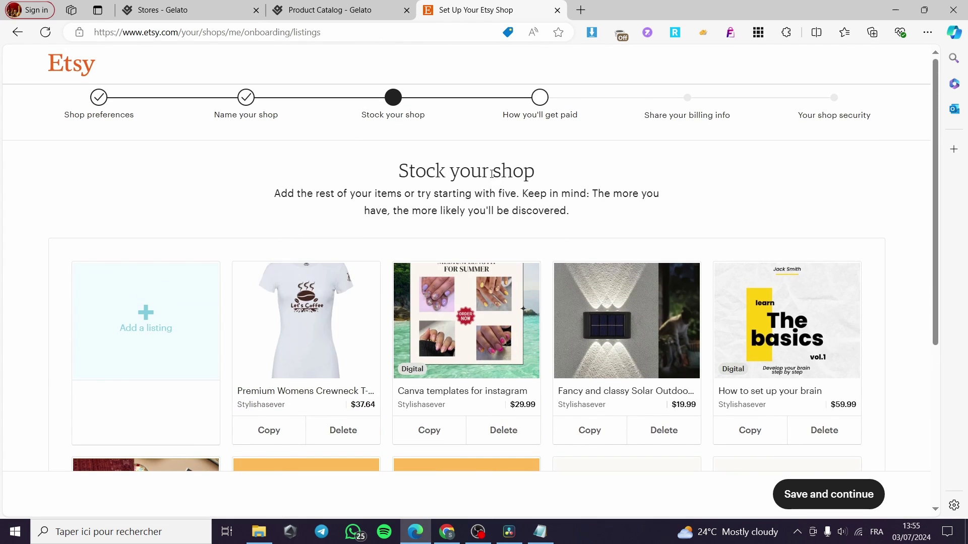
pyautogui.click(328, 344)
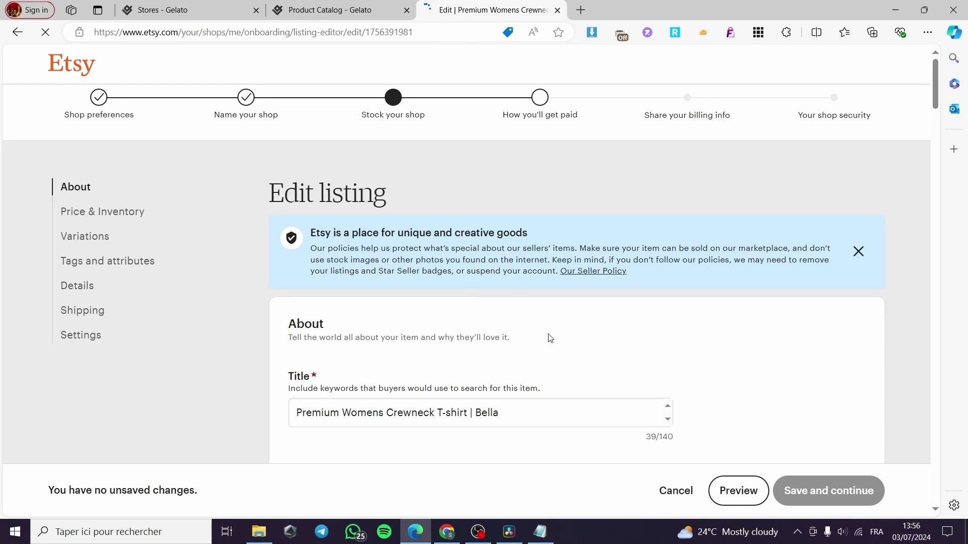
# Step: Review the listing's title, photos, description, pricing, variations, attributes, shipping and return settings
pyautogui.scroll(-5, 367, 264)
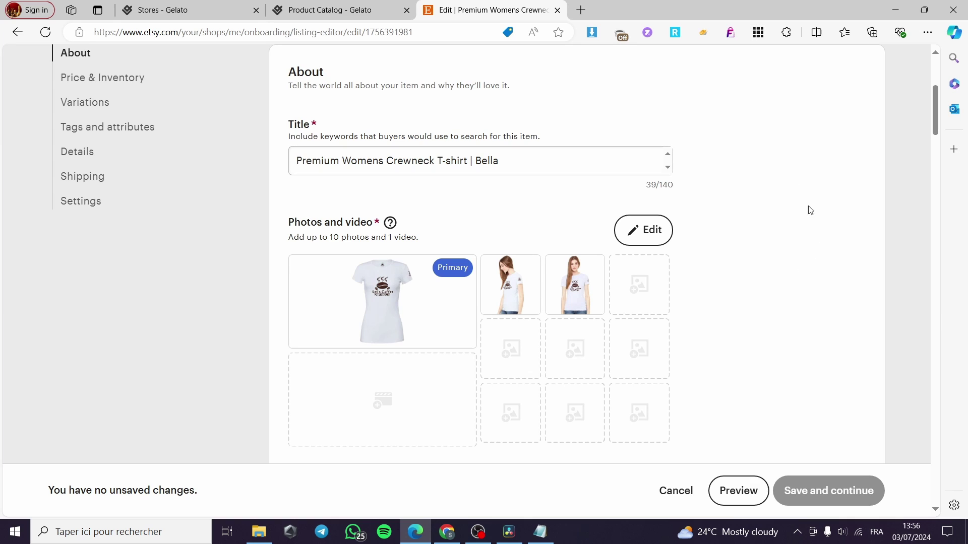
pyautogui.scroll(-7, 575, 298)
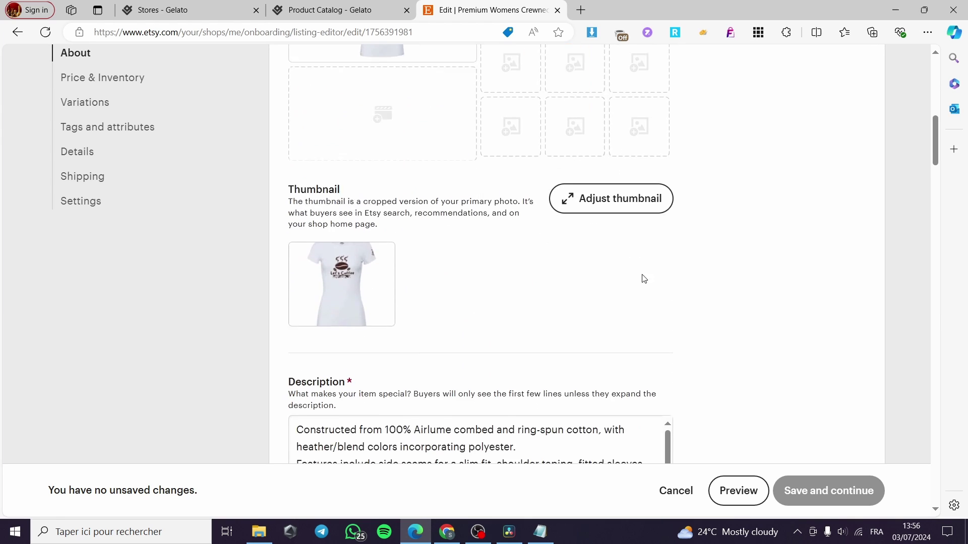
pyautogui.scroll(-6, 327, 208)
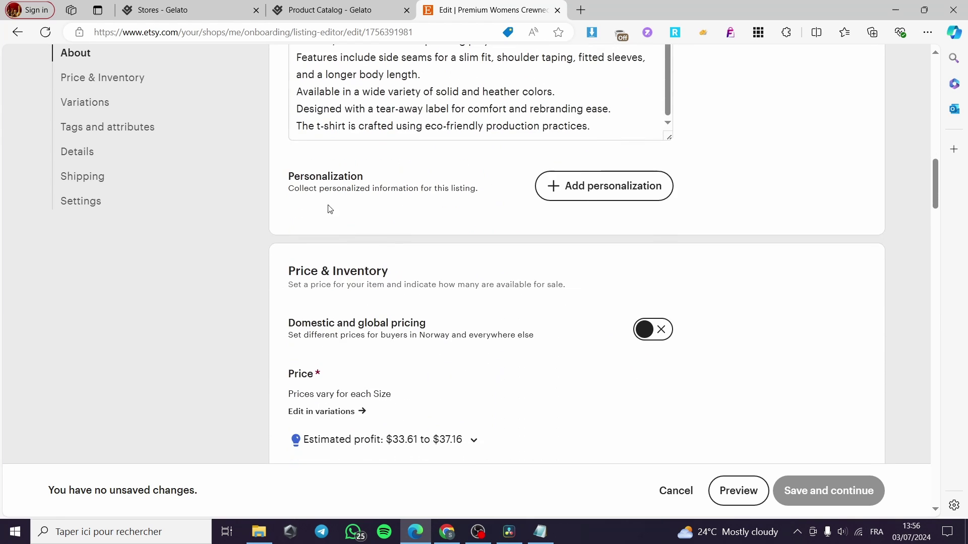
pyautogui.scroll(-10, 590, 218)
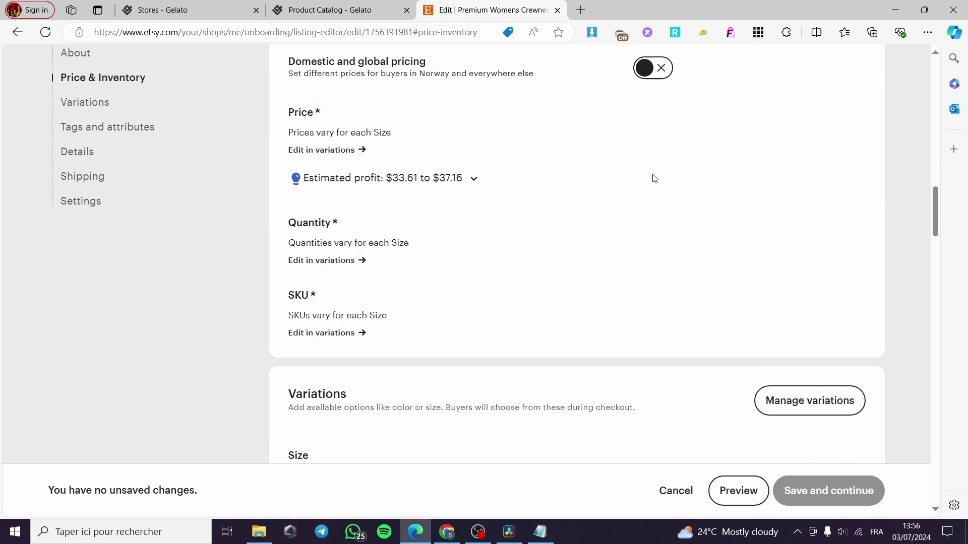
pyautogui.moveTo(938, 224); pyautogui.dragTo(900, 434)
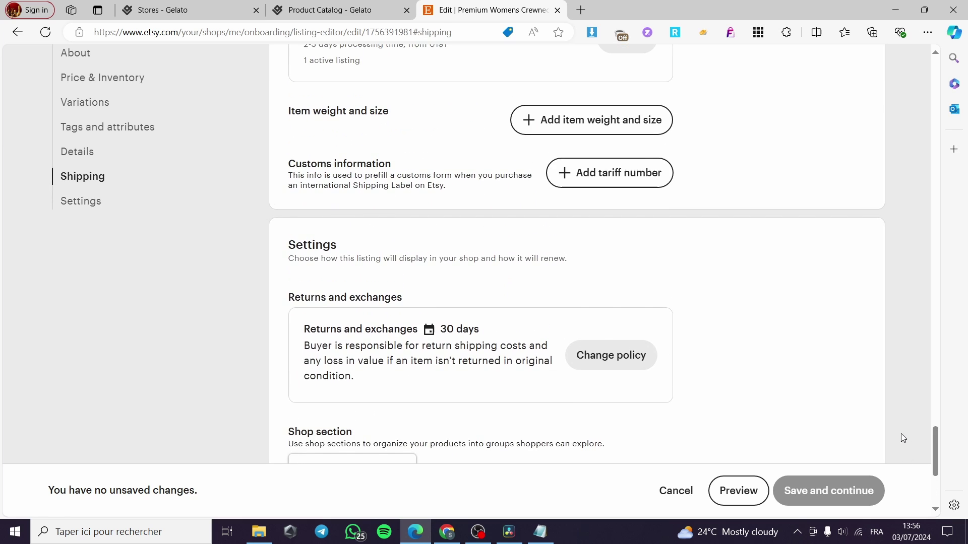
pyautogui.scroll(4, 506, 313)
pyautogui.scroll(7, 329, 323)
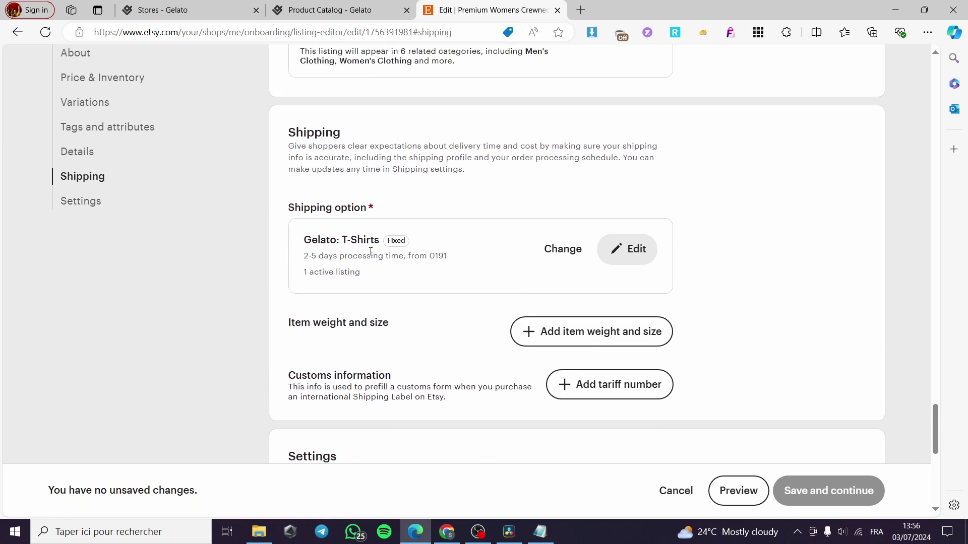
pyautogui.scroll(-4, 312, 328)
pyautogui.scroll(15, 392, 389)
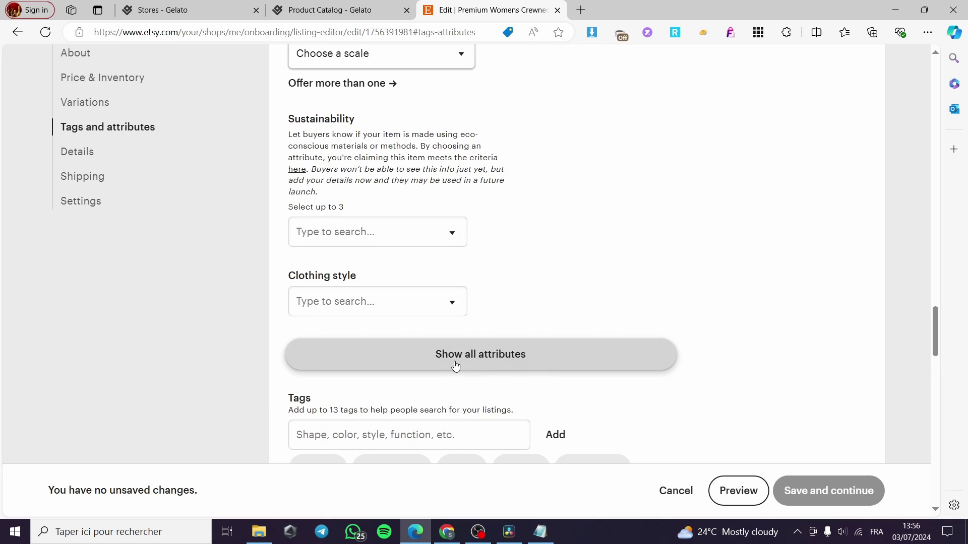
pyautogui.scroll(5, 168, 248)
pyautogui.scroll(20, 67, 96)
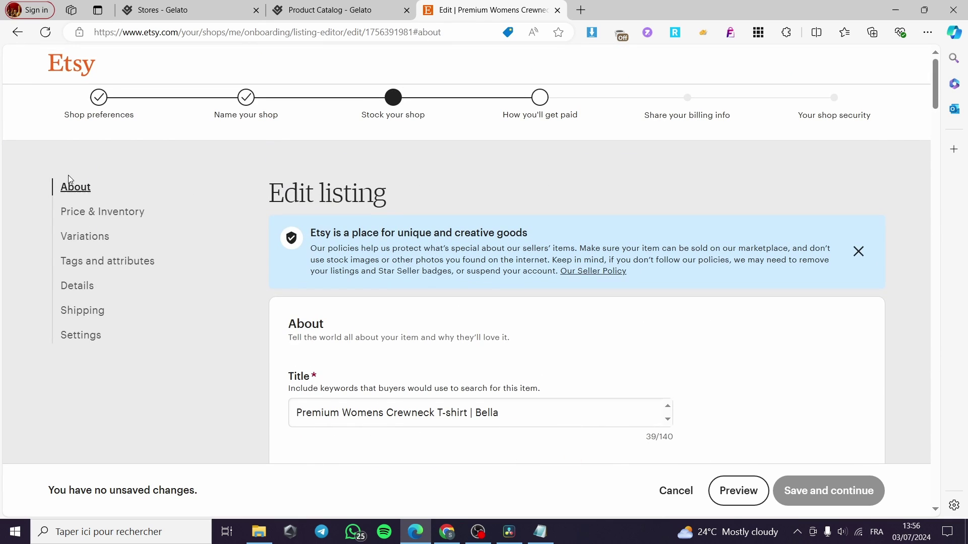
# Step: Examine the listing's Gelato: T-Shirts shipping option and its returns and exchanges policy
pyautogui.scroll(-20, 504, 312)
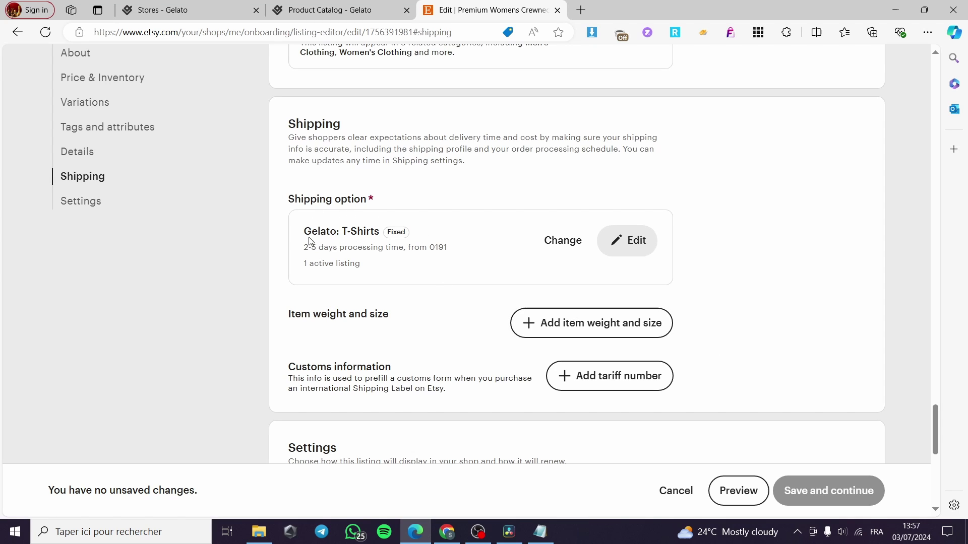
pyautogui.moveTo(305, 238); pyautogui.dragTo(337, 235)
pyautogui.click(404, 249)
pyautogui.scroll(-3, 941, 452)
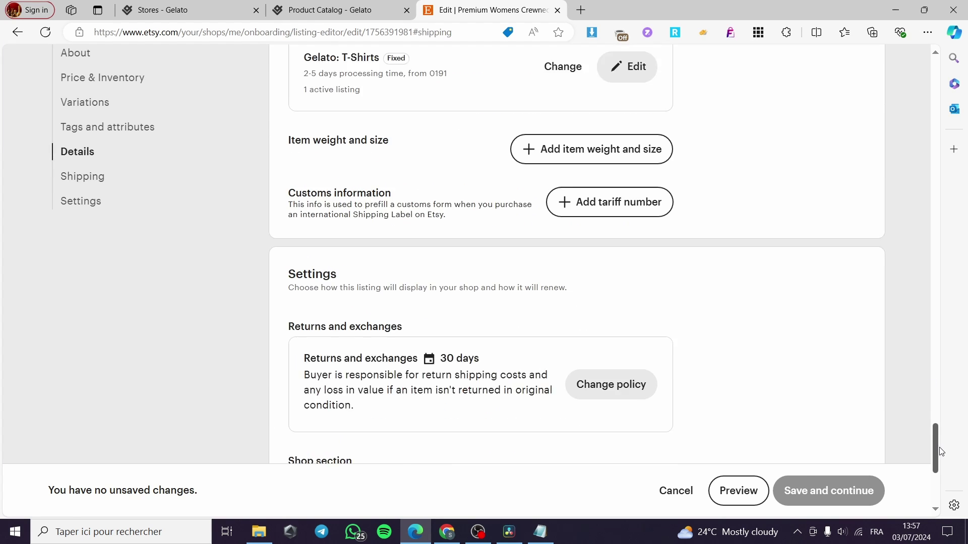
pyautogui.scroll(20, 940, 451)
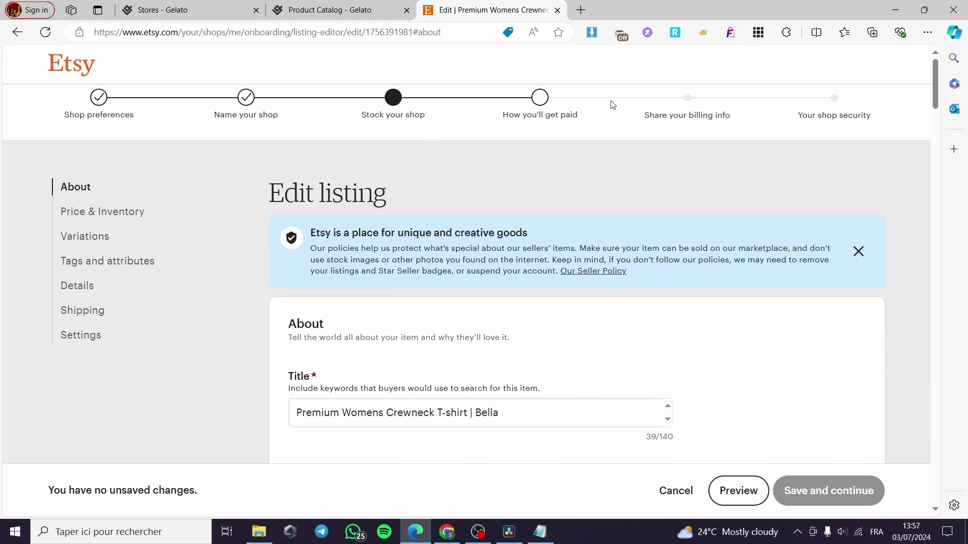
# Step: Return to the Stock your shop stage, start a new listing and look over its core detail questions
pyautogui.click(393, 98)
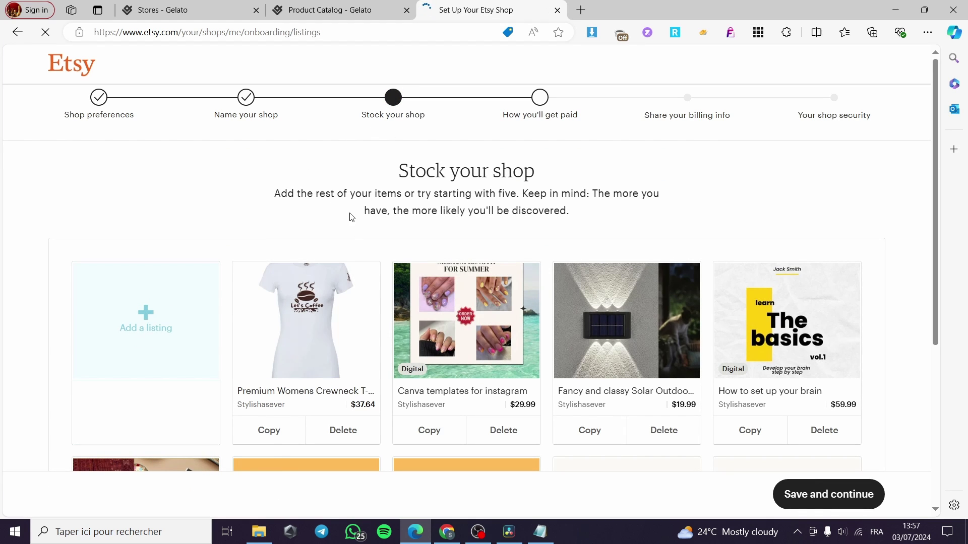
pyautogui.click(158, 342)
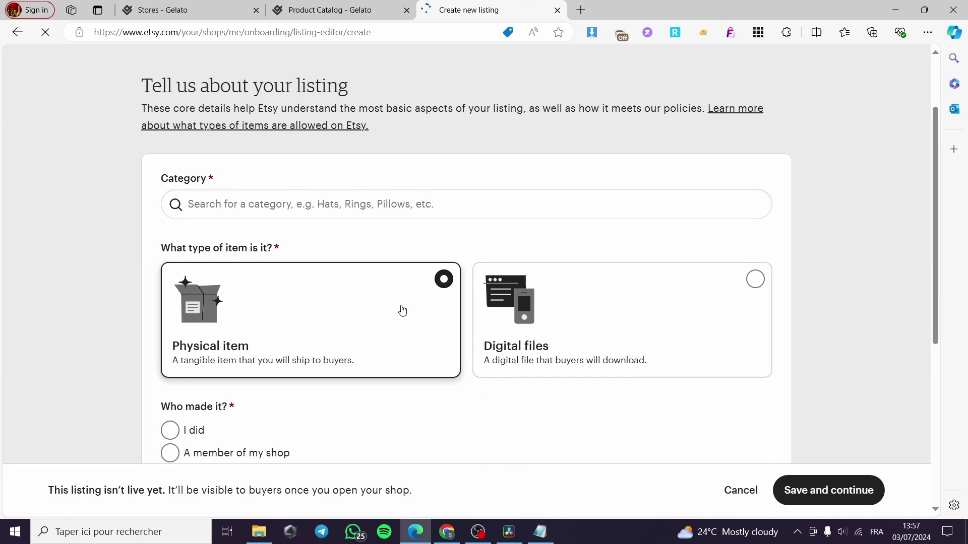
pyautogui.scroll(-3, 214, 307)
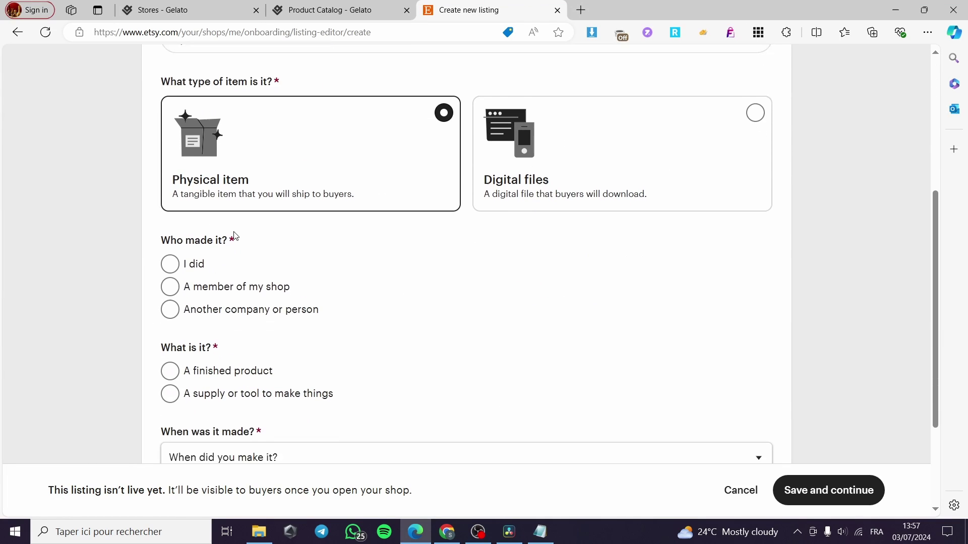
pyautogui.scroll(-3, 323, 181)
pyautogui.scroll(4, 261, 237)
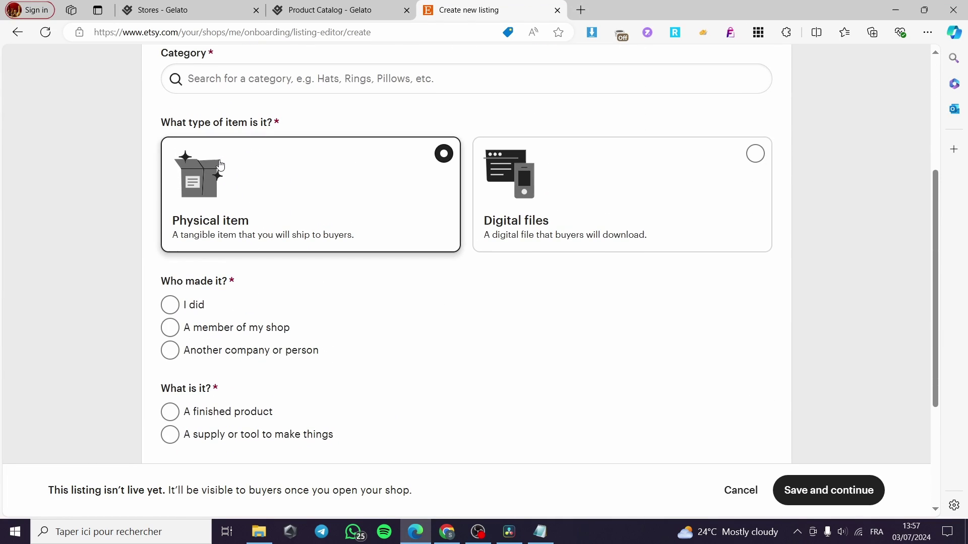
# Step: Describe the new listing's item as made by "I did", a finished product, made in 2020 - 2024
pyautogui.click(195, 307)
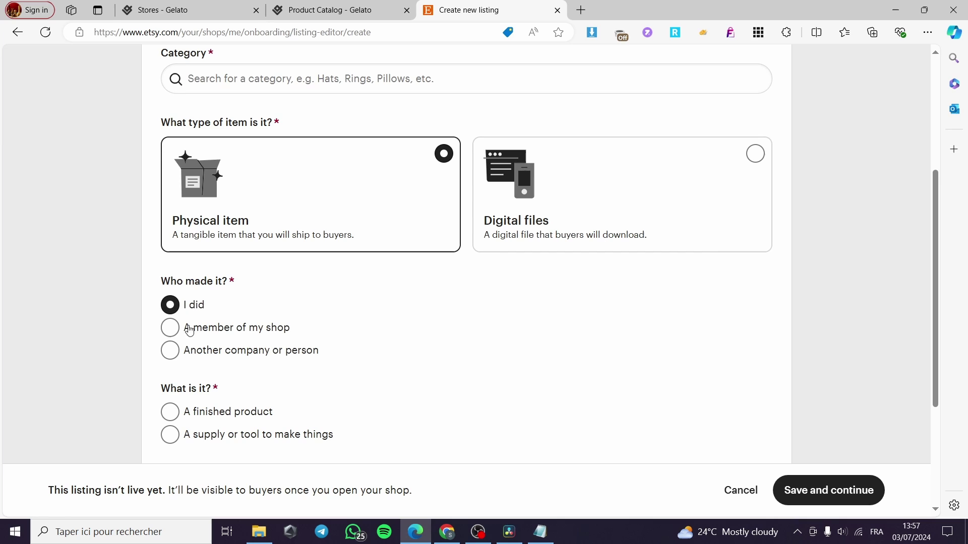
pyautogui.click(215, 351)
pyautogui.scroll(-3, 187, 317)
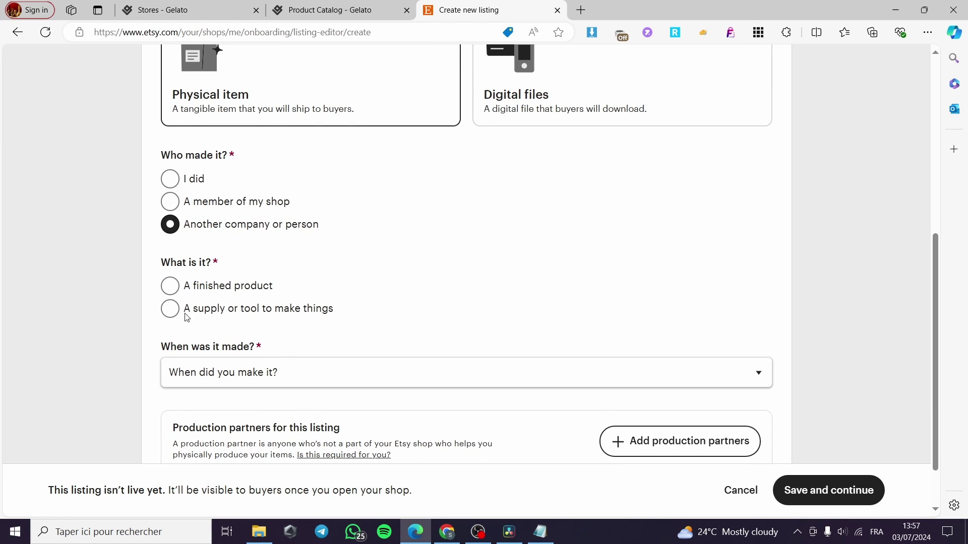
pyautogui.click(180, 184)
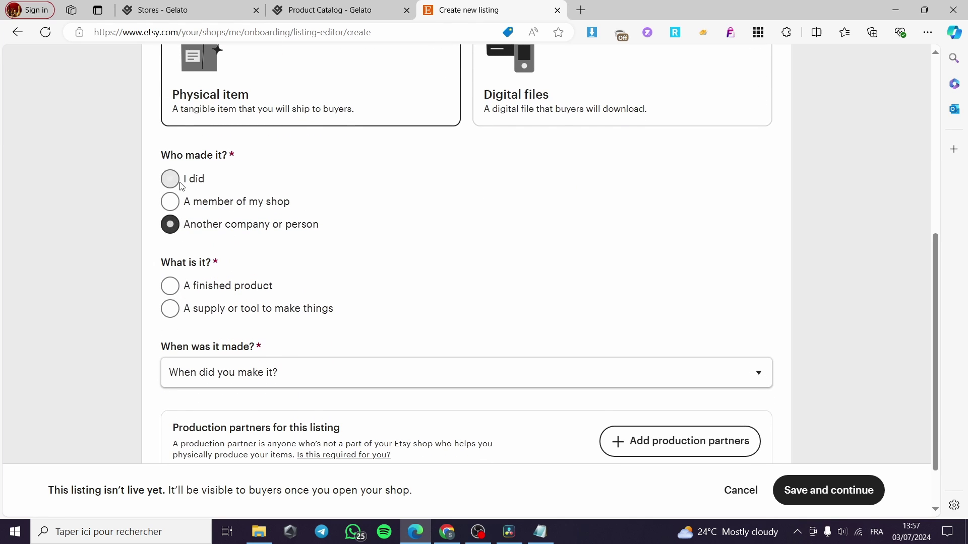
pyautogui.click(173, 291)
pyautogui.scroll(-1, 400, 328)
pyautogui.click(280, 308)
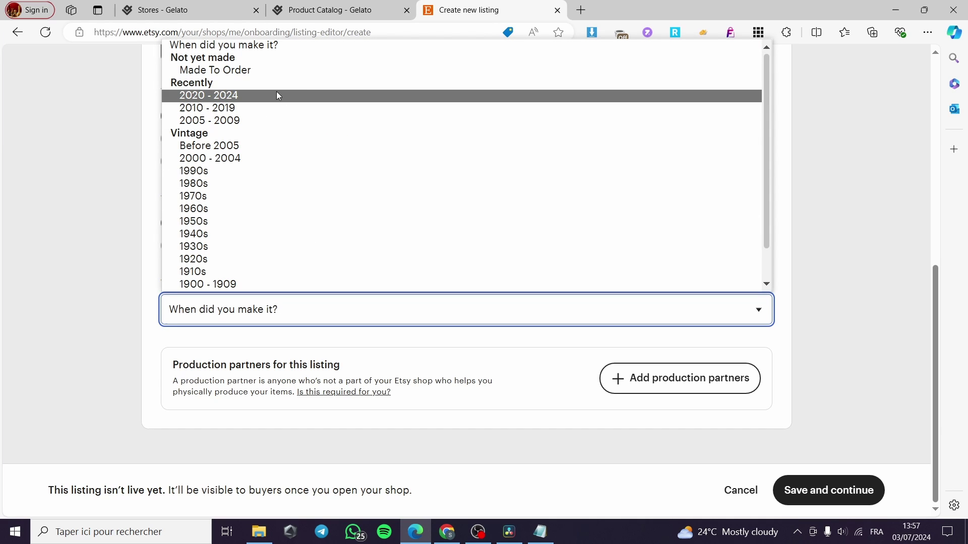
pyautogui.click(249, 96)
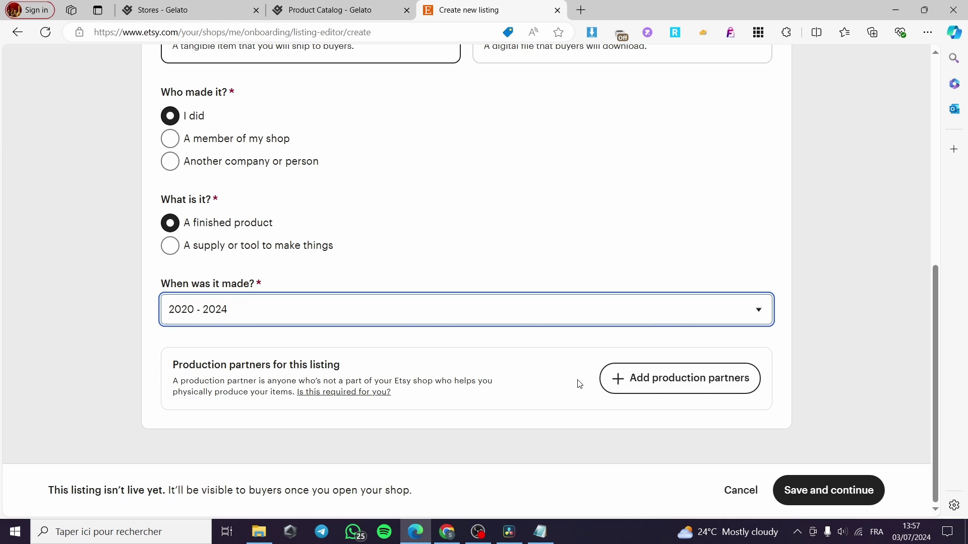
# Step: Start a new production partner for the listing, entering Gelato as both its name and its description
pyautogui.click(689, 379)
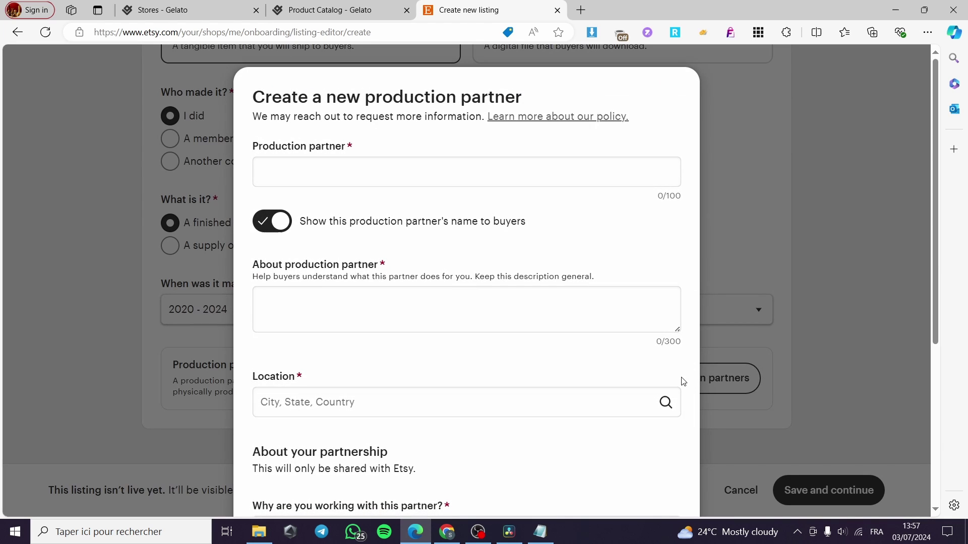
pyautogui.click(341, 176)
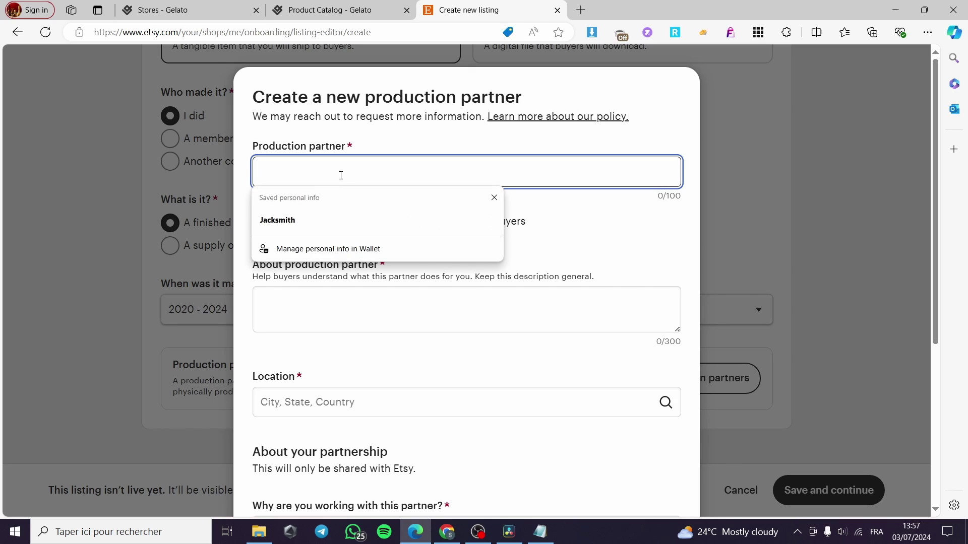
pyautogui.write('Gelato')
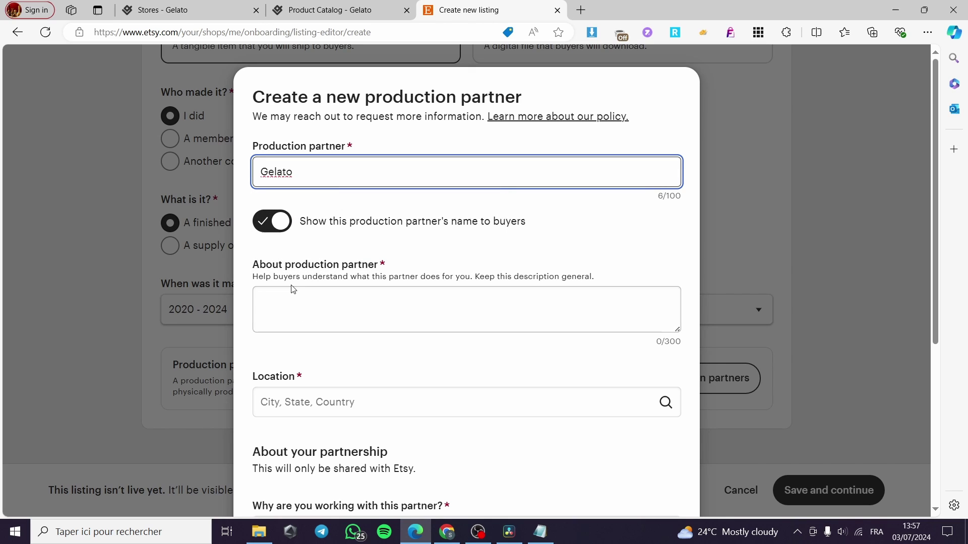
pyautogui.doubleClick(315, 163)
pyautogui.hotkey('ctrl', 'c')
pyautogui.click(342, 321)
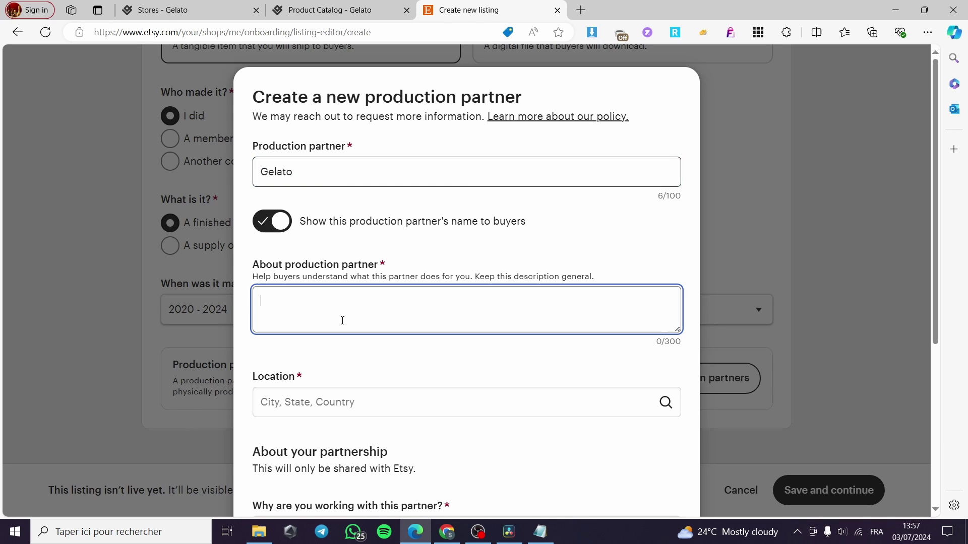
pyautogui.hotkey('ctrl', 'v')
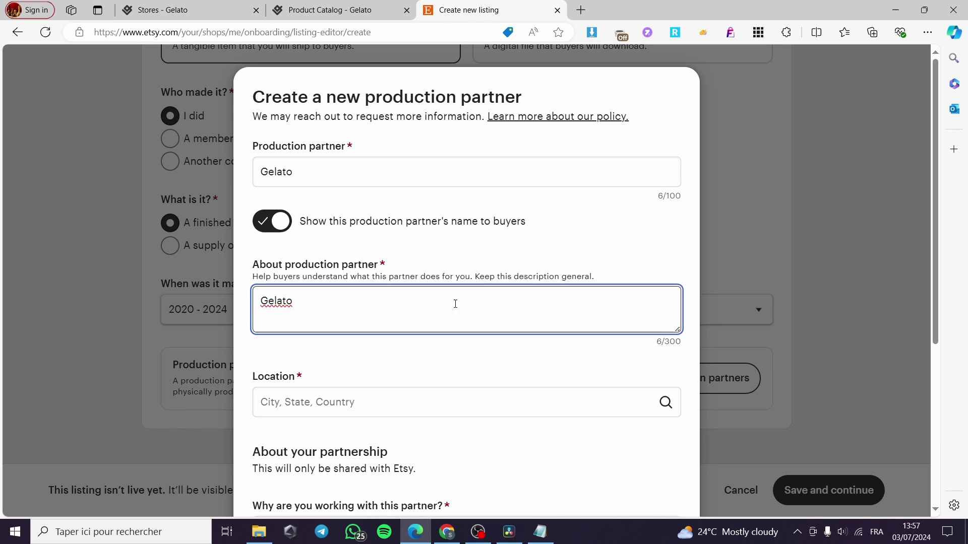
# Step: Look over the new production partner's location field and the available reasons for working with this partner
pyautogui.click(346, 404)
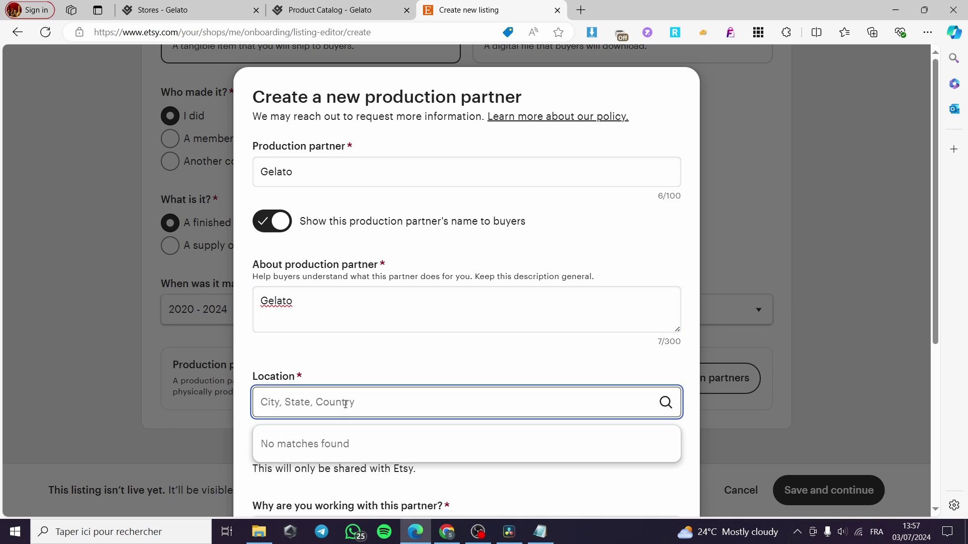
pyautogui.scroll(-2, 384, 387)
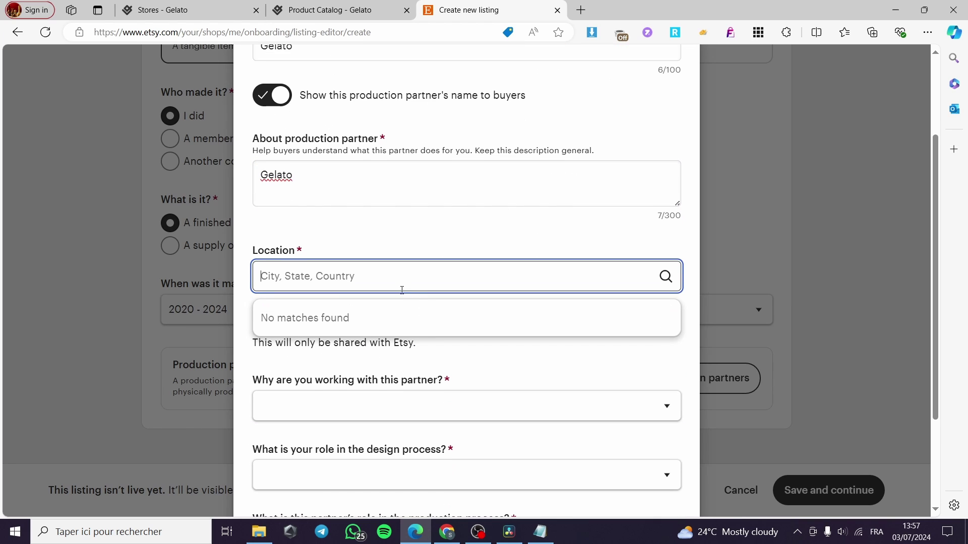
pyautogui.scroll(-2, 403, 287)
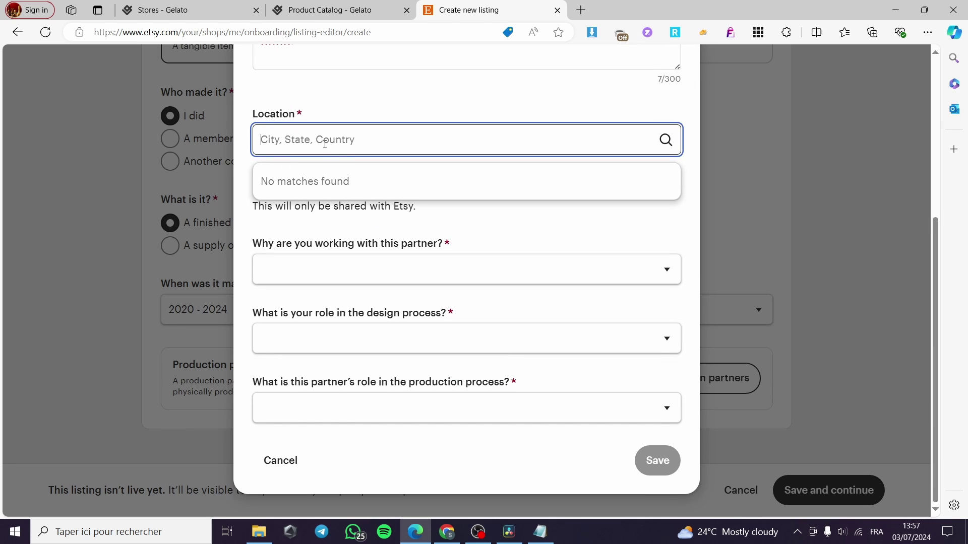
pyautogui.click(495, 222)
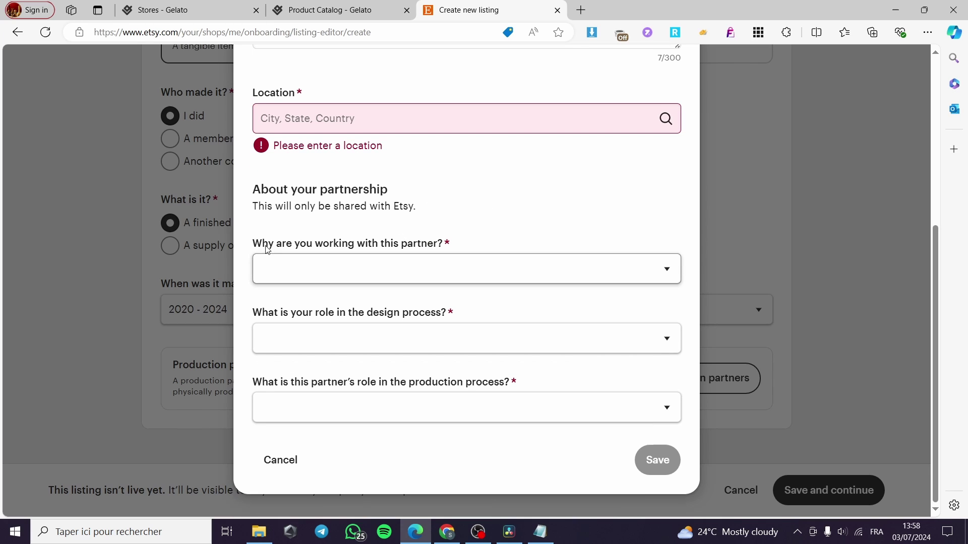
pyautogui.click(449, 268)
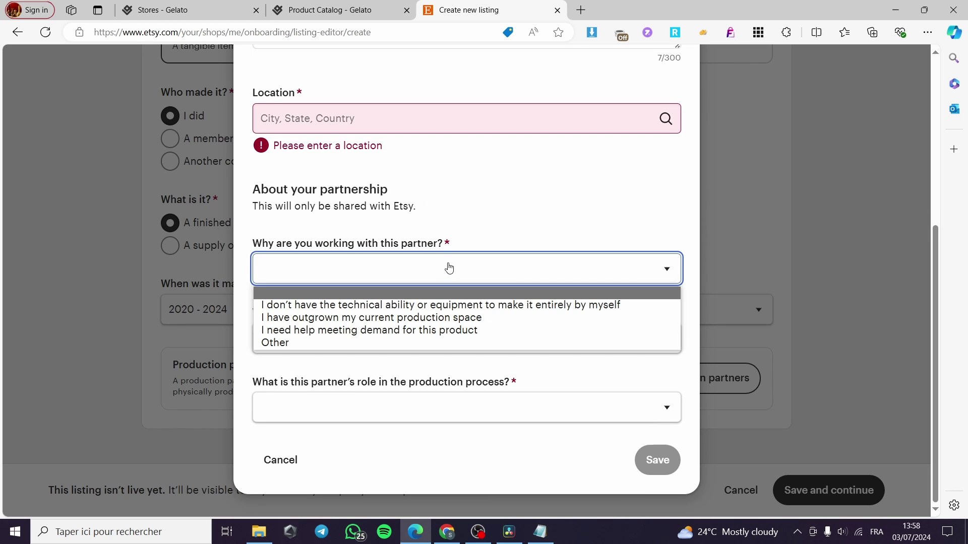
pyautogui.click(406, 305)
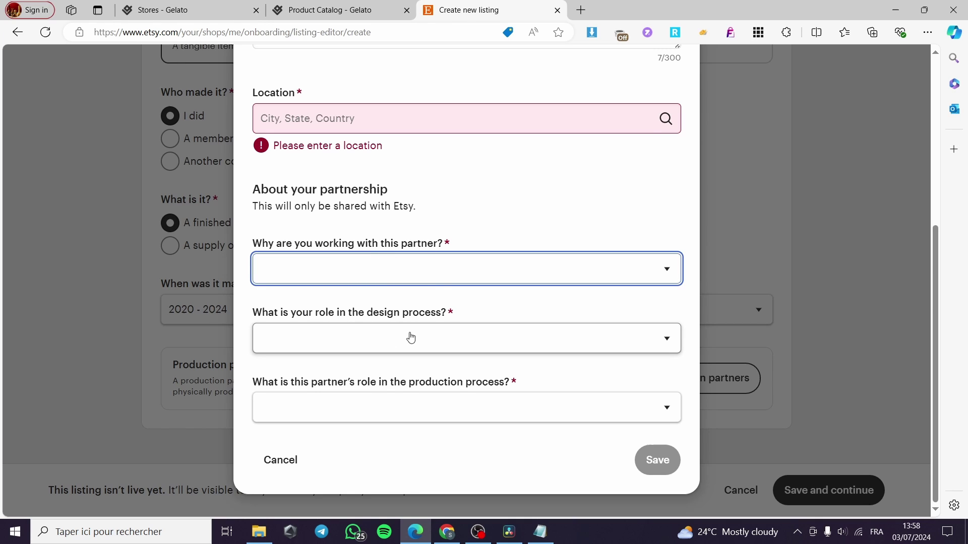
# Step: Set the design role to "I design everything myself" and the partner's production role to "They do everything for me", and discard the new partner
pyautogui.click(356, 340)
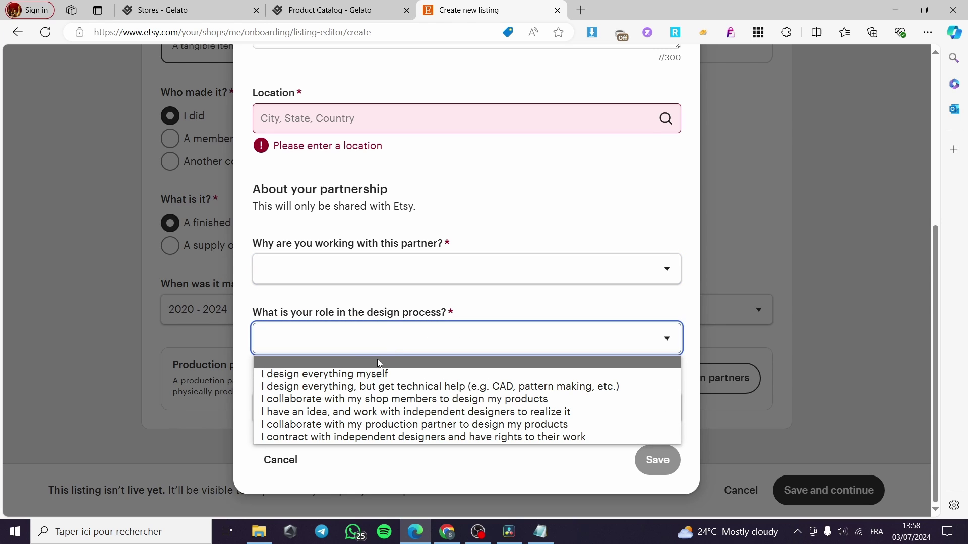
pyautogui.click(406, 370)
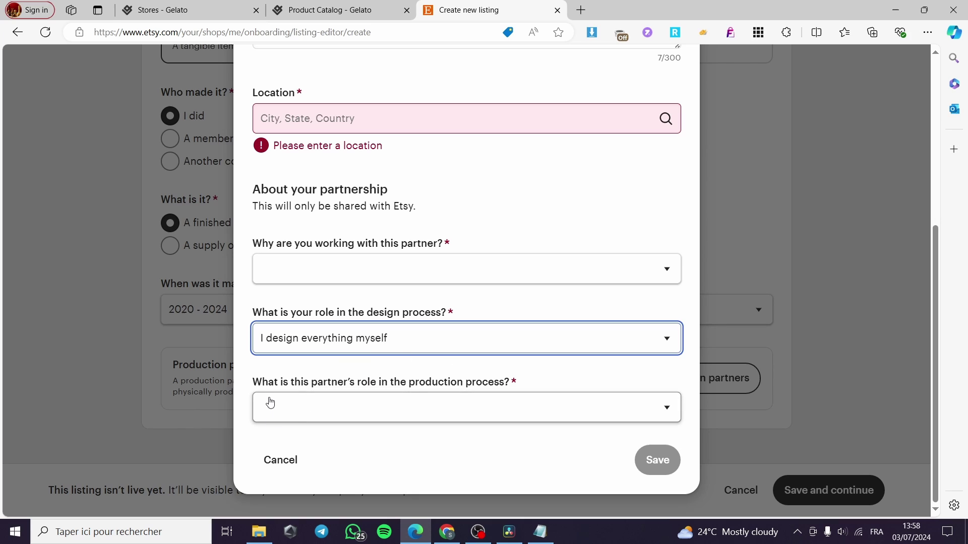
pyautogui.click(413, 403)
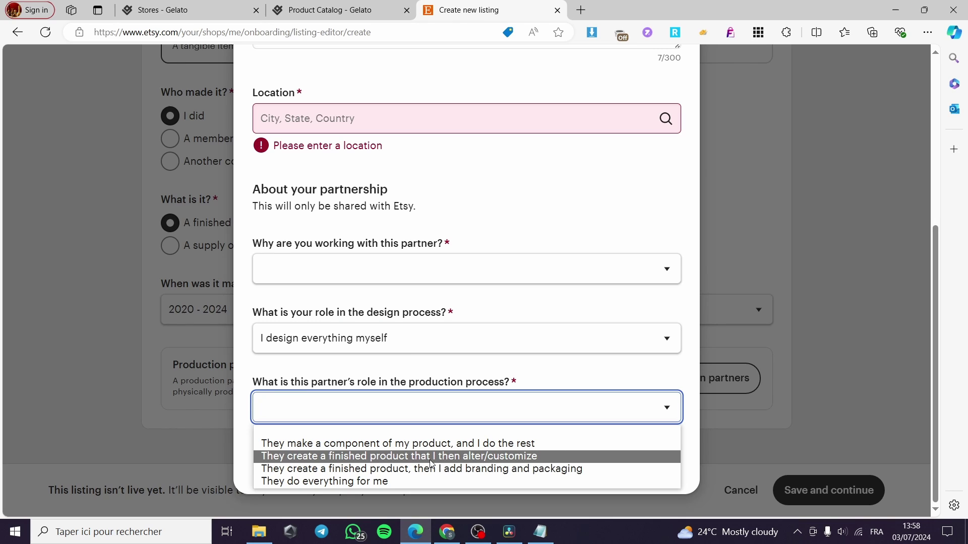
pyautogui.click(337, 482)
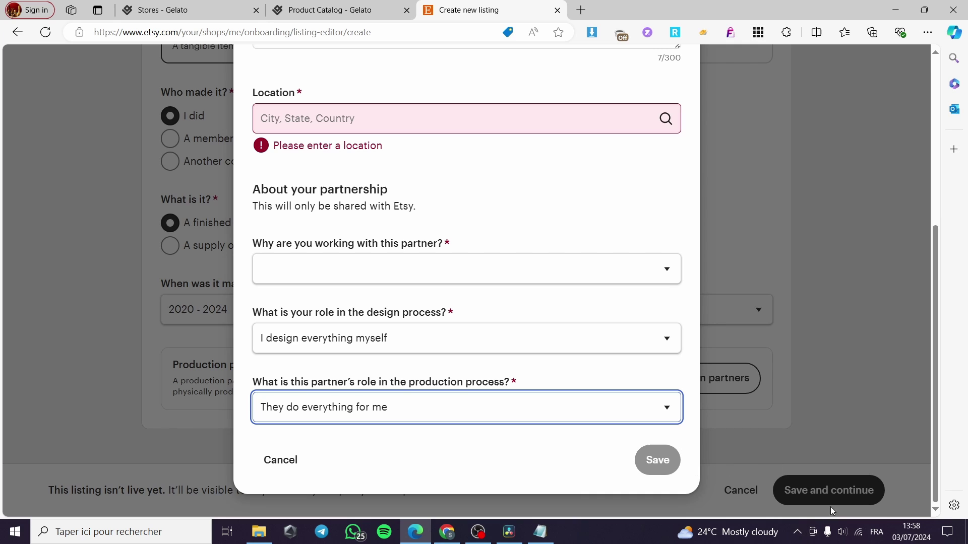
pyautogui.click(277, 458)
pyautogui.scroll(7, 319, 282)
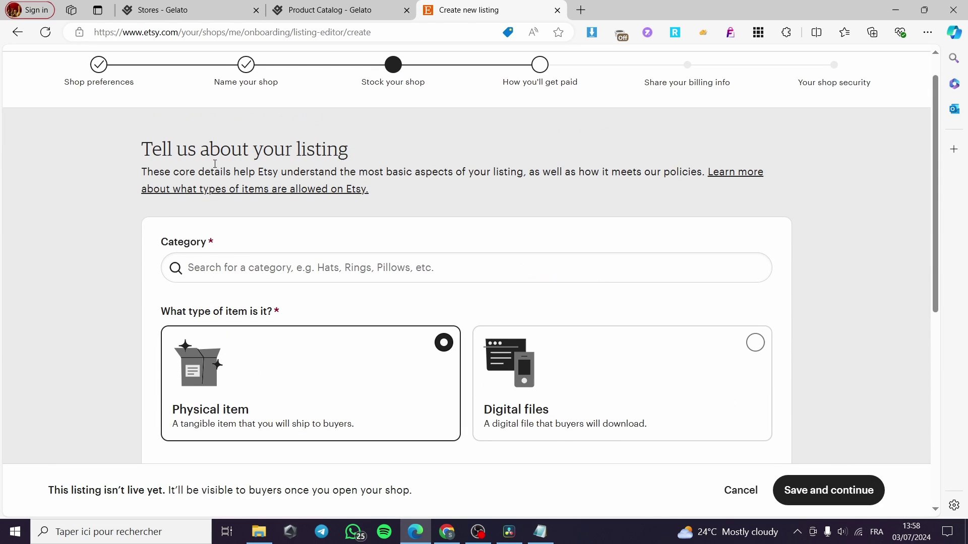